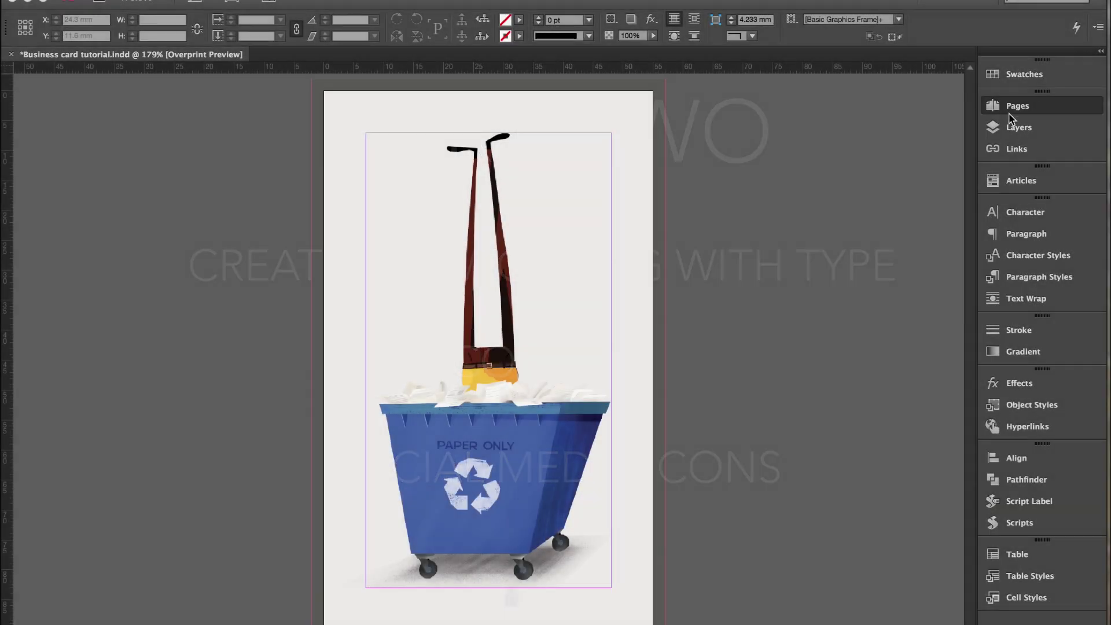
Switch to the blank page 2 of the business card through the Pages panel.
click(1017, 107)
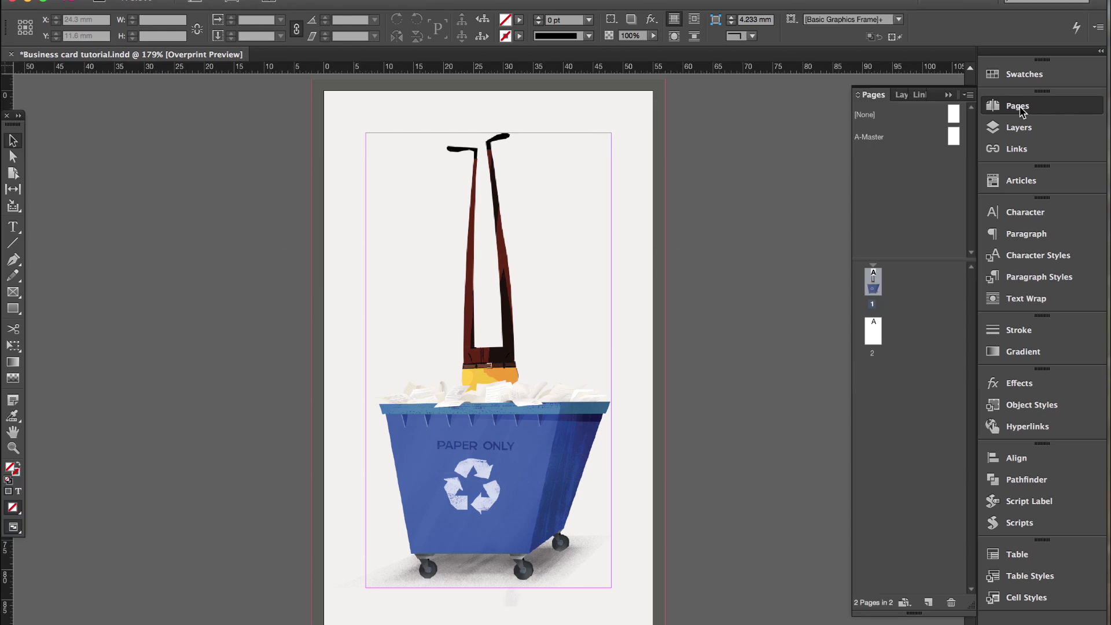
double_click(873, 331)
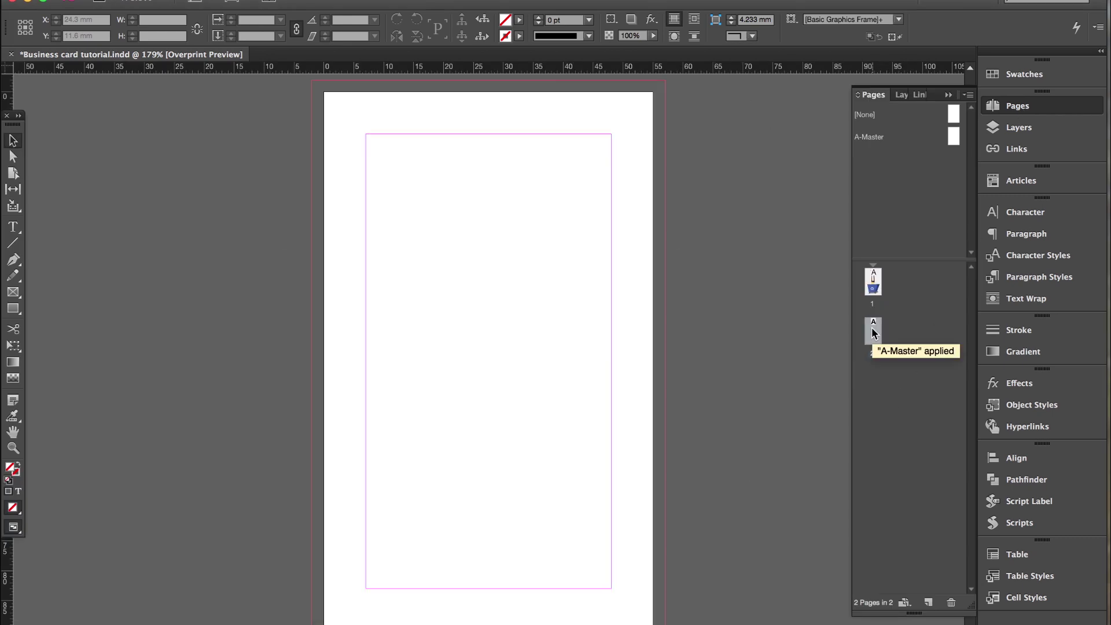
Draw a text frame on page 2 and type the name, 'Production Manager', phone and e-mail lines.
click(14, 227)
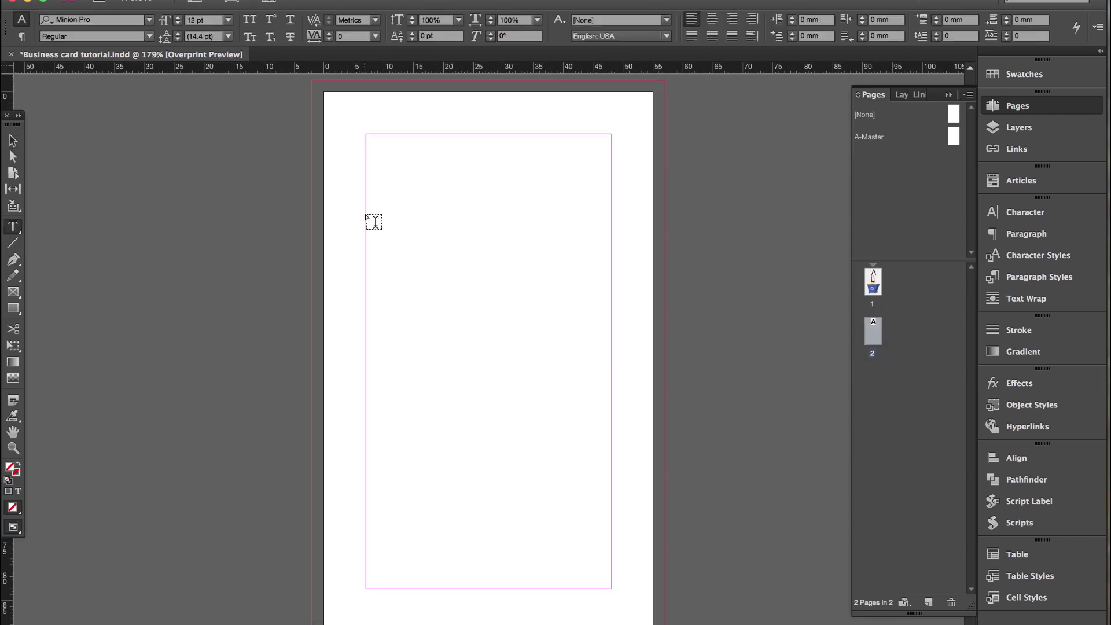
drag(367, 214, 611, 539)
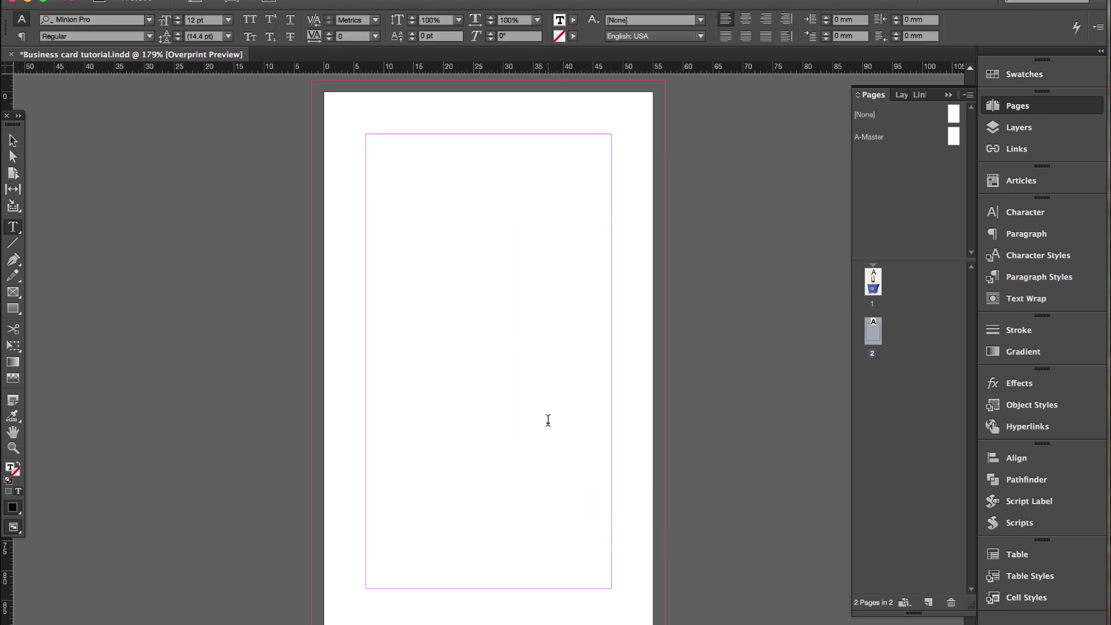
key(Return)
text(Production Manager  )
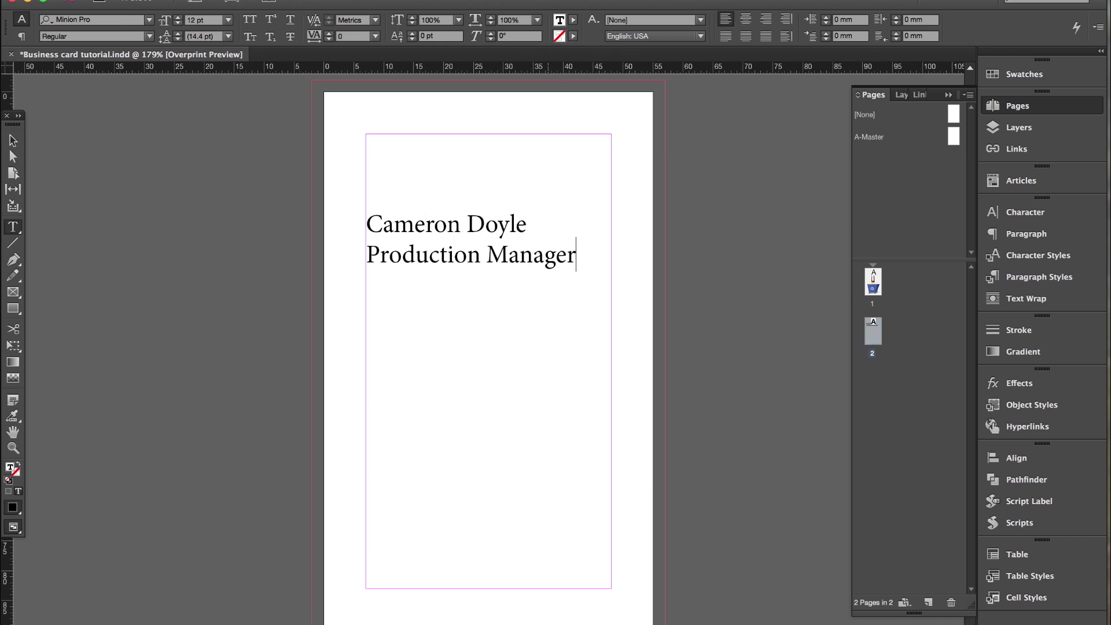
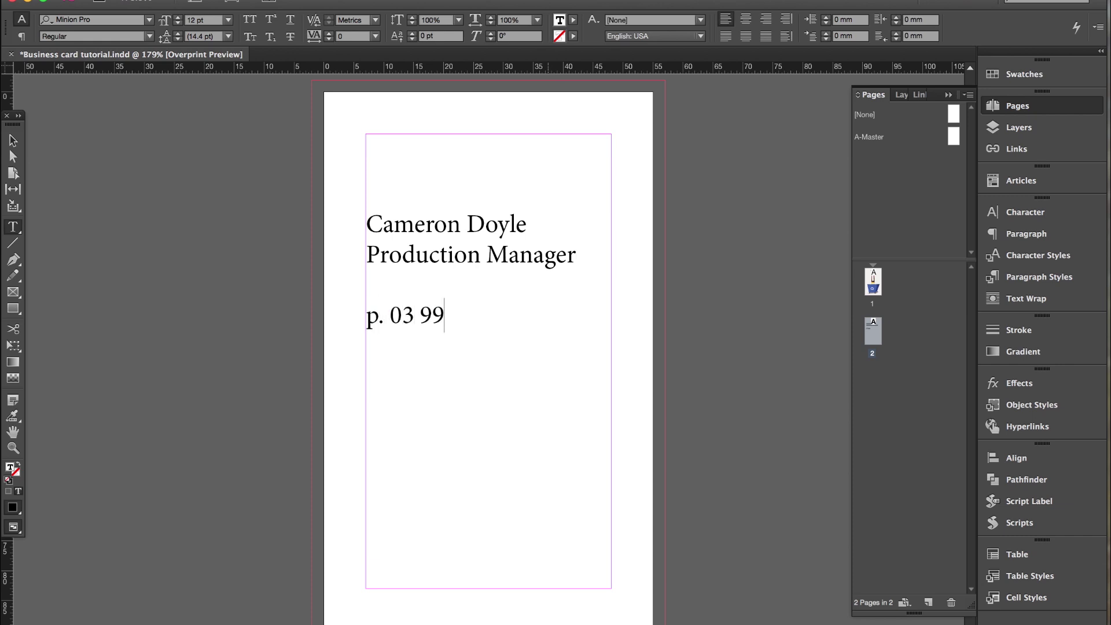
key(Return)
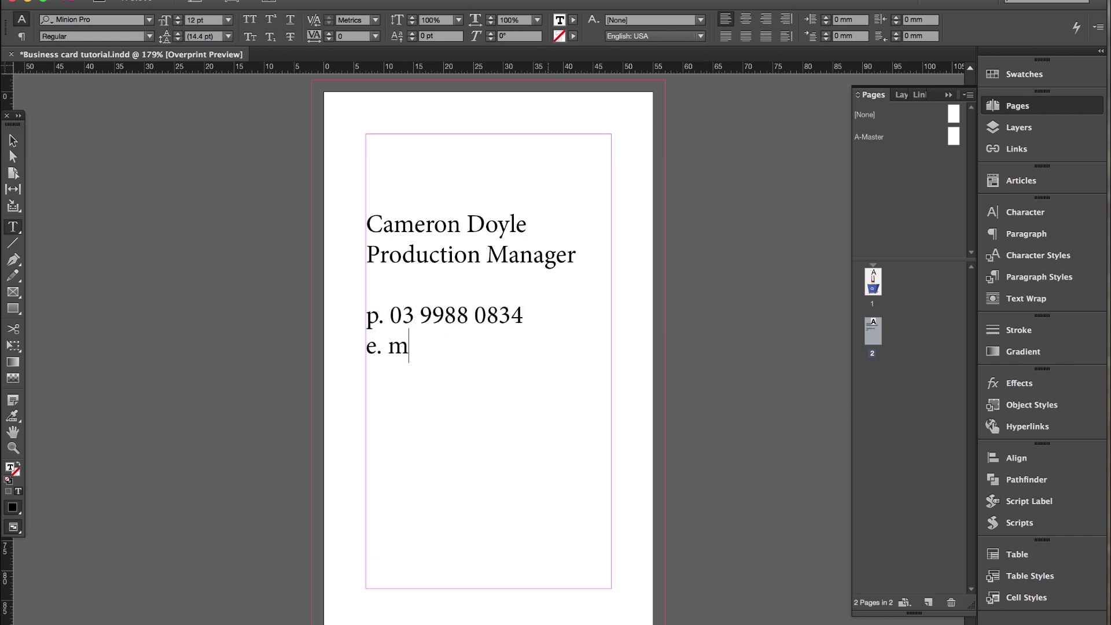
Add w., f. and t. lines using the copied domain, with 'page' for Facebook and '@' for Twitter.
drag(440, 377, 456, 351)
key(super+c)
click(478, 376)
key(Return)
text(w.)
key(super+v)
key(Return)
text(f.)
key(super+v)
key(BackSpace)
key(BackSpace)
key(BackSpace)
key(BackSpace)
key(BackSpace)
key(BackSpace)
key(BackSpace)
text(page)
key(Return)
text(t.)
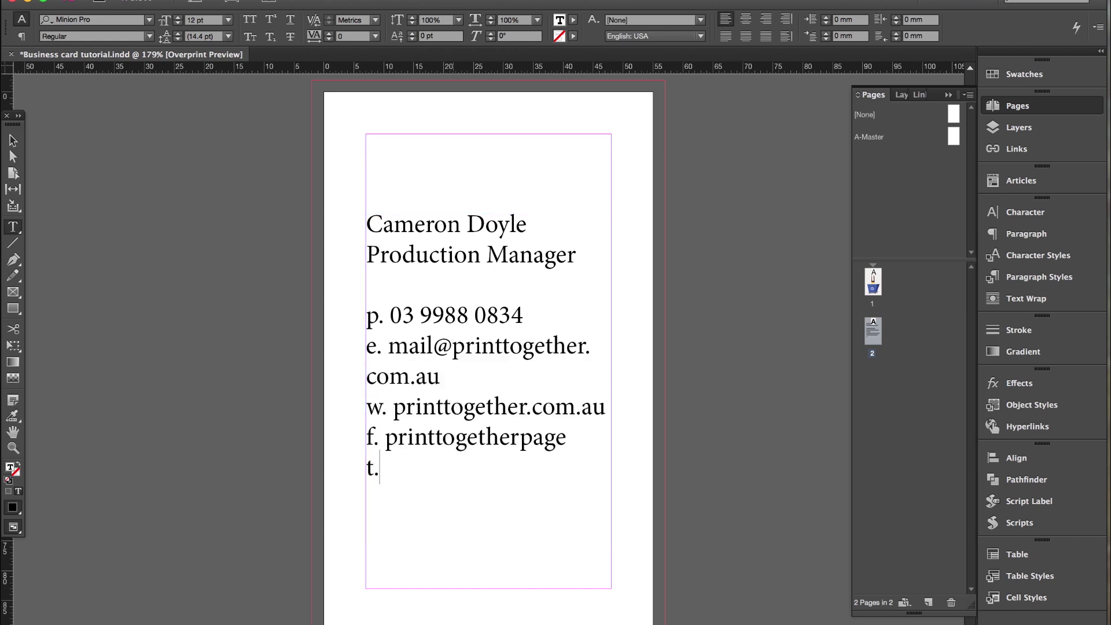
key(super+v)
key(BackSpace)
key(BackSpace)
key(BackSpace)
key(BackSpace)
key(BackSpace)
key(BackSpace)
key(BackSpace)
key(alt+Left)
text(@)
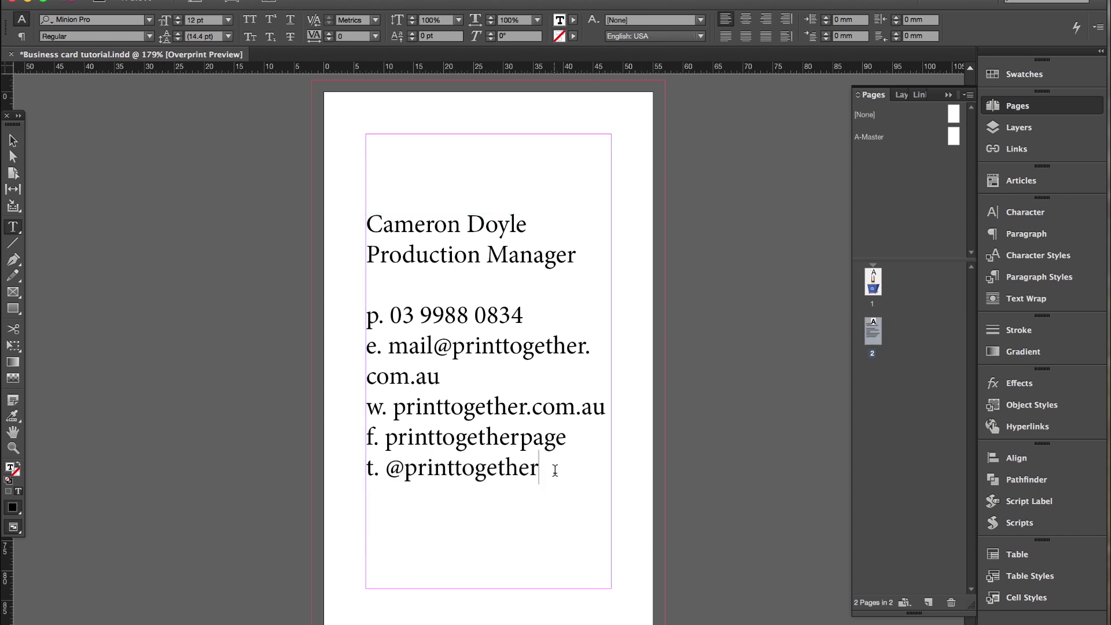
Set the whole card text block in Avenir LT Std 35 Light, 8 pt on 10 pt leading.
click(554, 472)
drag(551, 473, 335, 220)
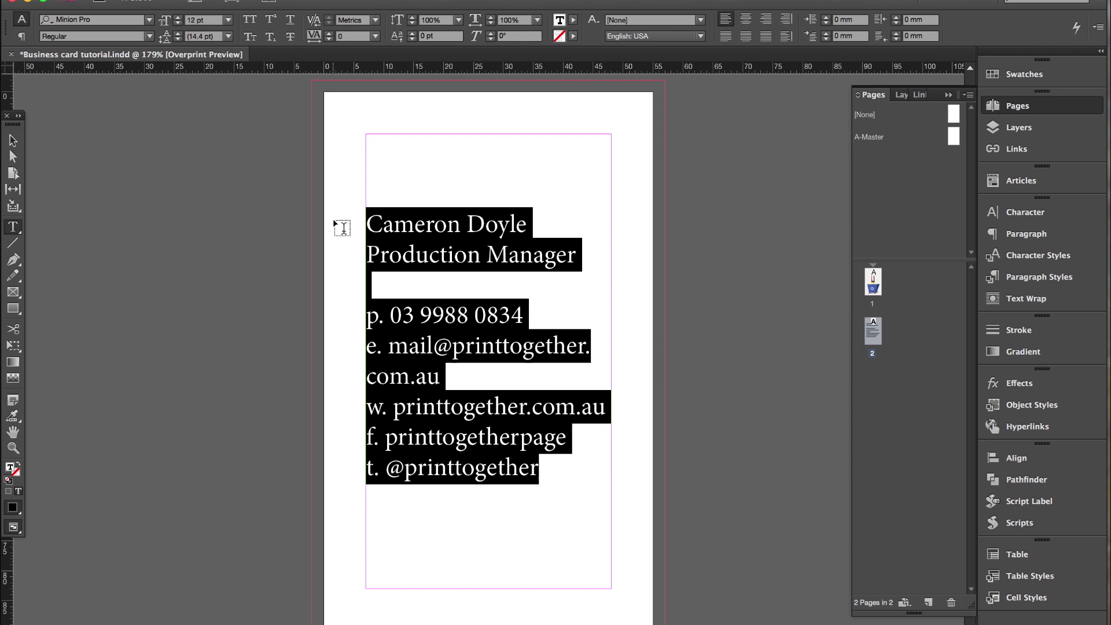
click(148, 20)
click(101, 97)
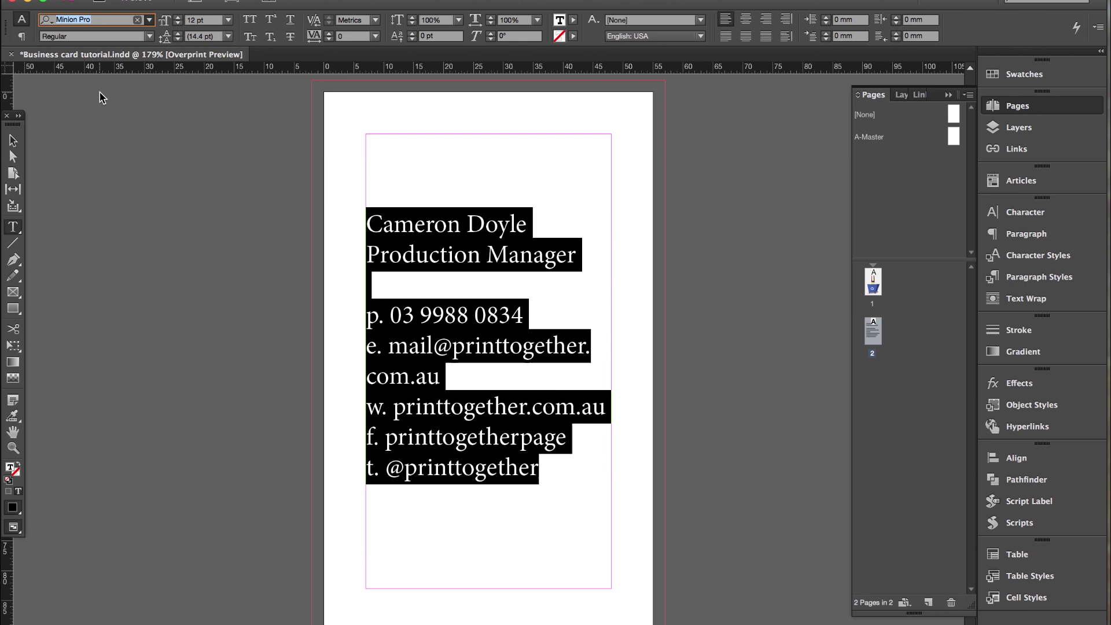
click(178, 24)
click(178, 24)
click(178, 24)
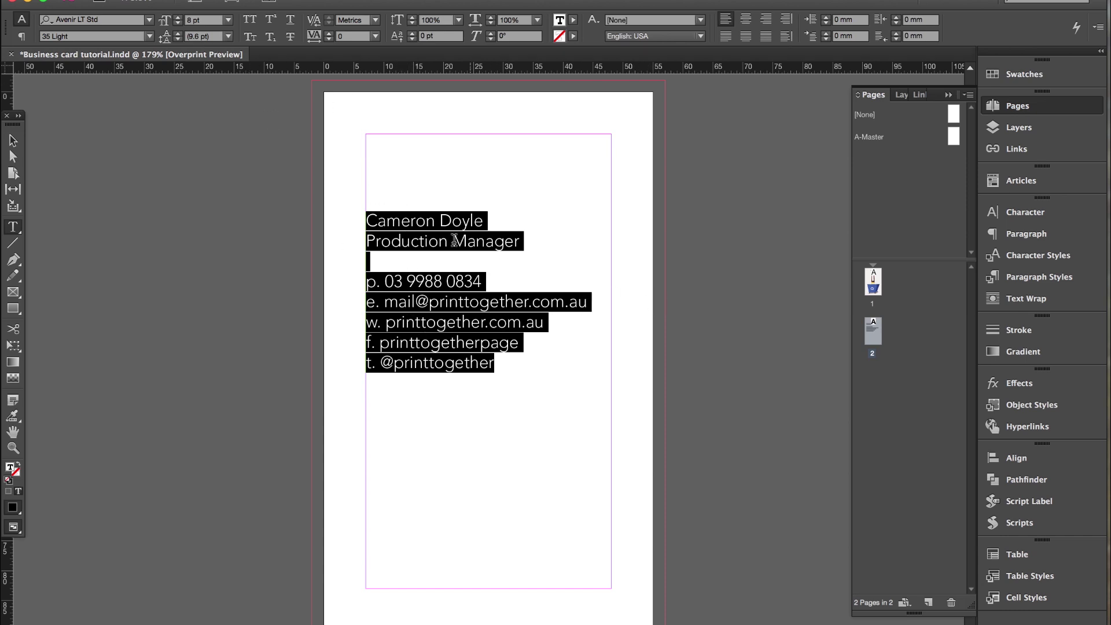
click(177, 33)
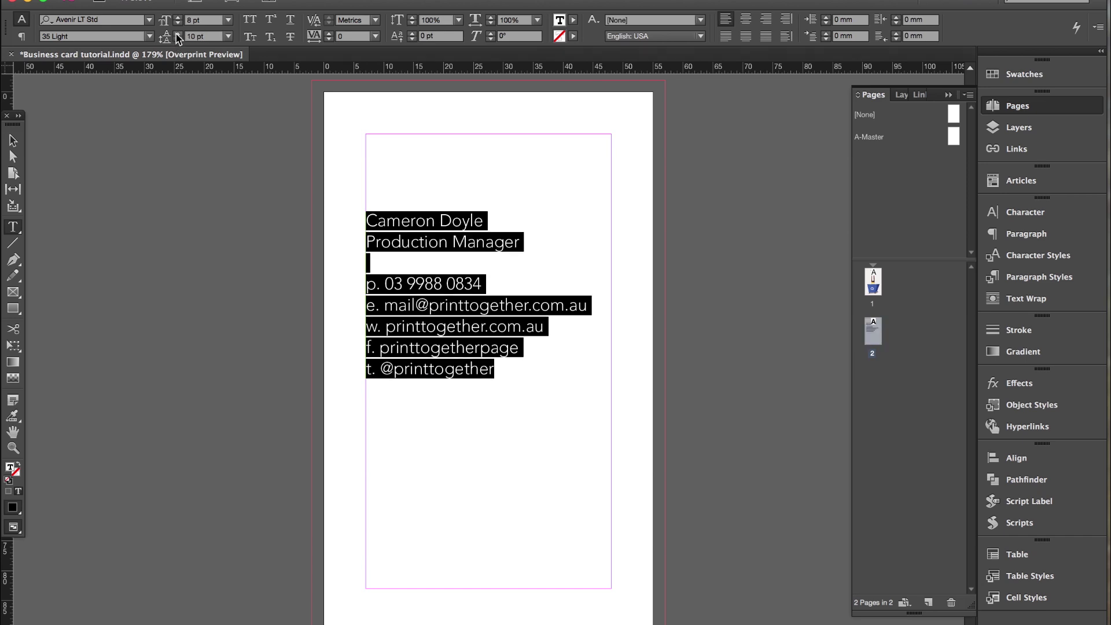
click(470, 326)
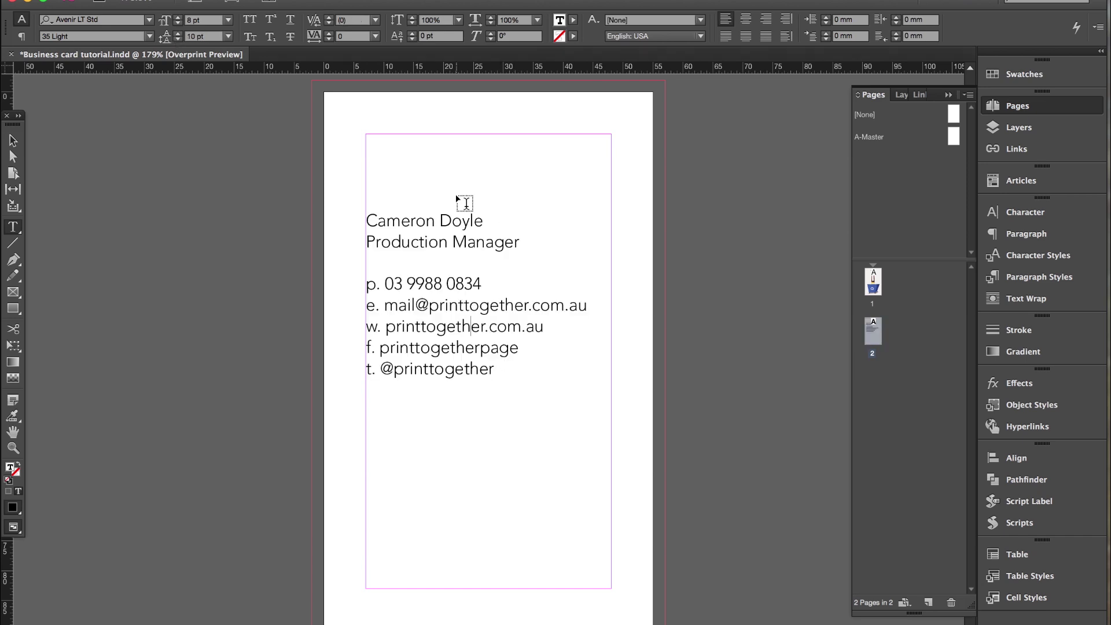
Make the name line Avenir 85 Heavy at 10 pt.
drag(485, 220, 355, 220)
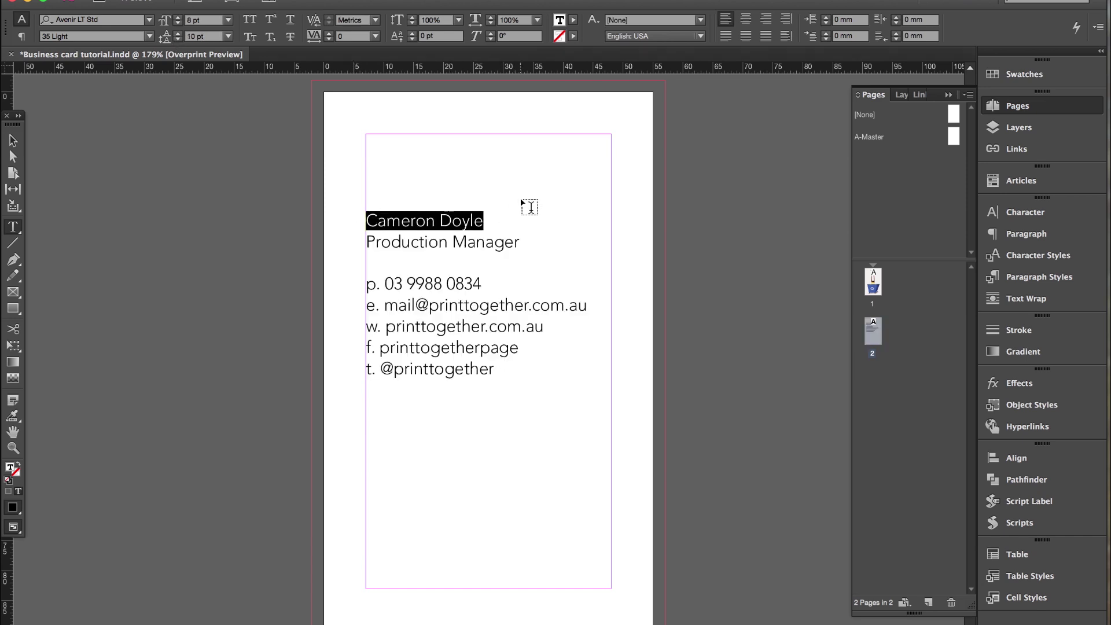
click(149, 36)
click(81, 174)
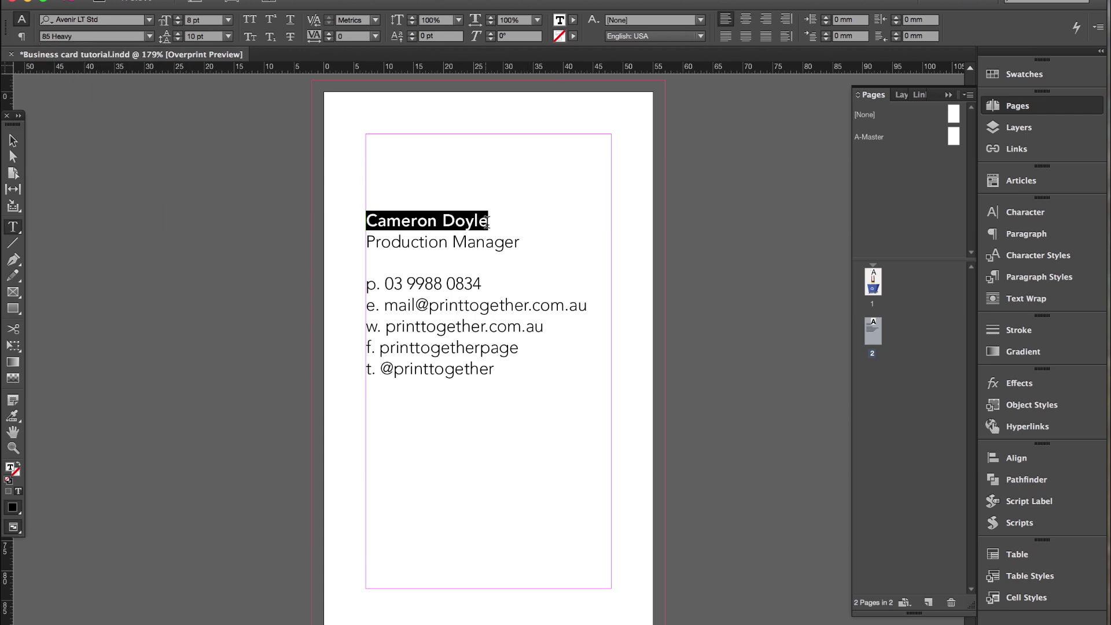
drag(492, 221, 360, 220)
click(178, 17)
click(178, 17)
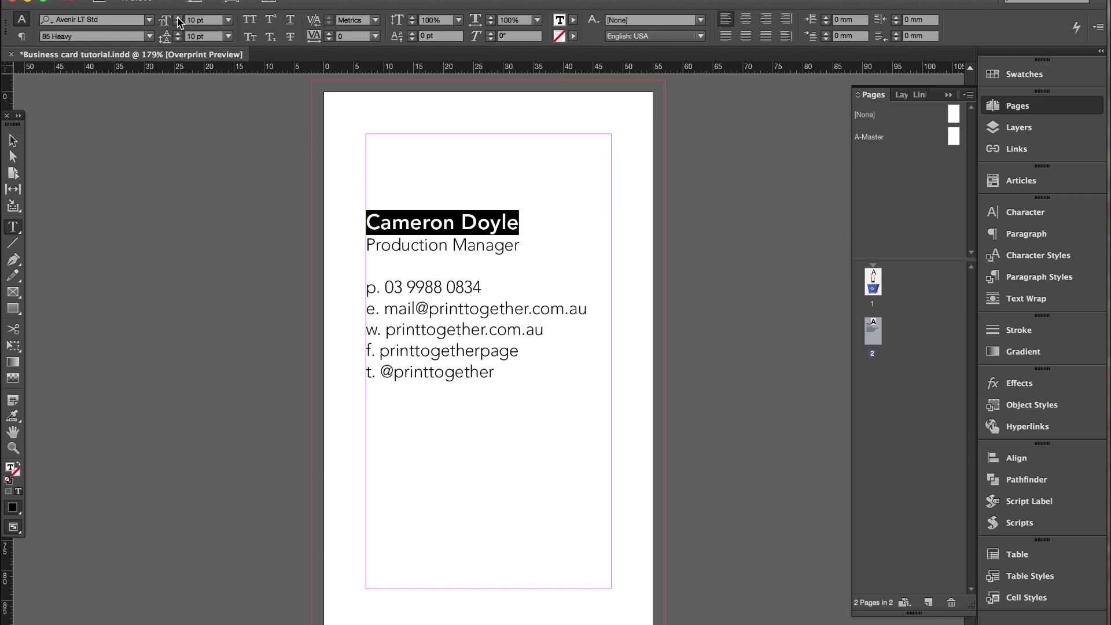
click(548, 298)
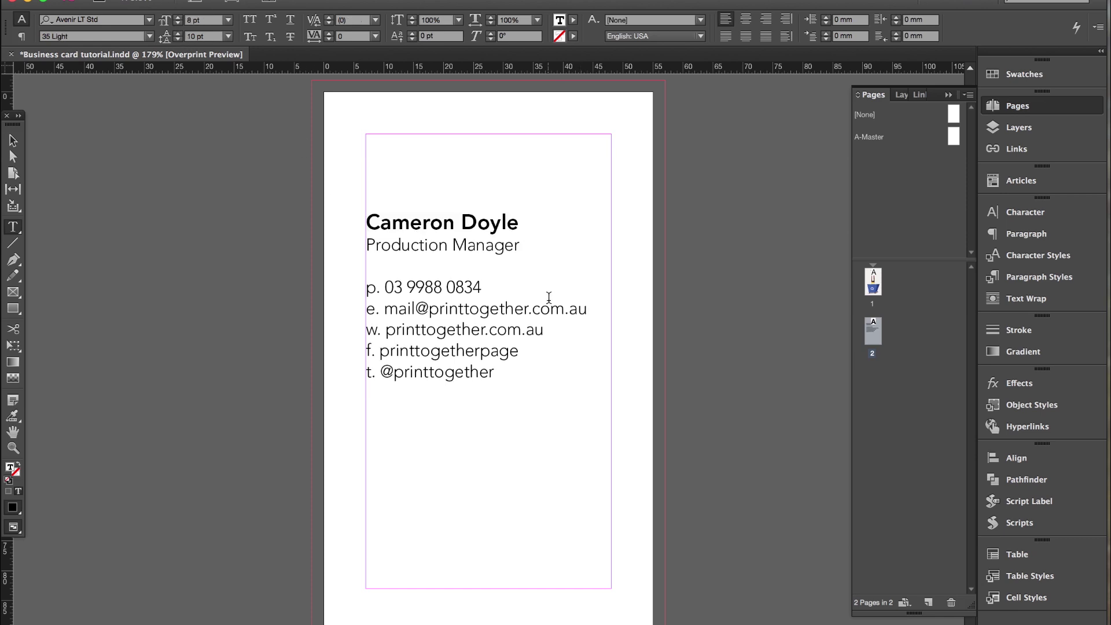
Set the Production Manager title in all caps with tracking 20.
drag(520, 248, 355, 248)
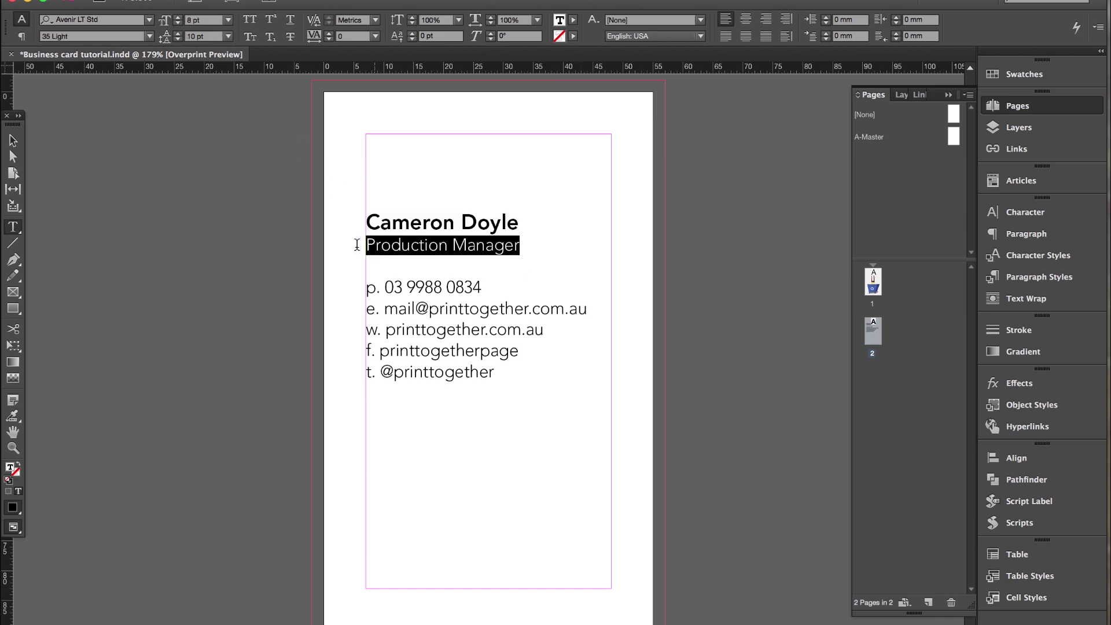
click(249, 22)
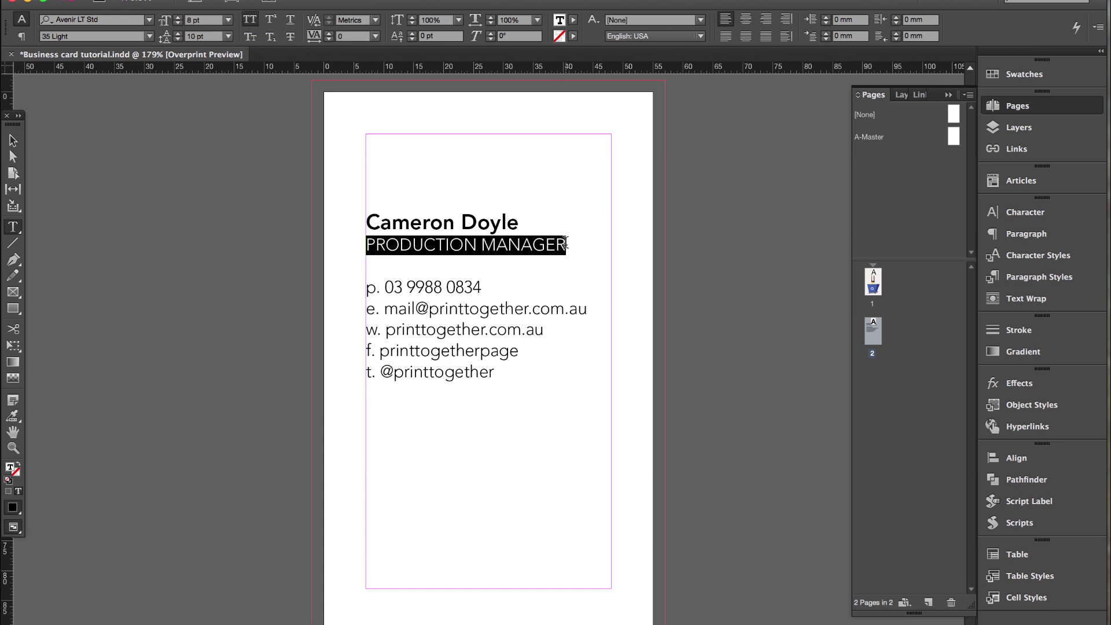
click(328, 33)
click(329, 34)
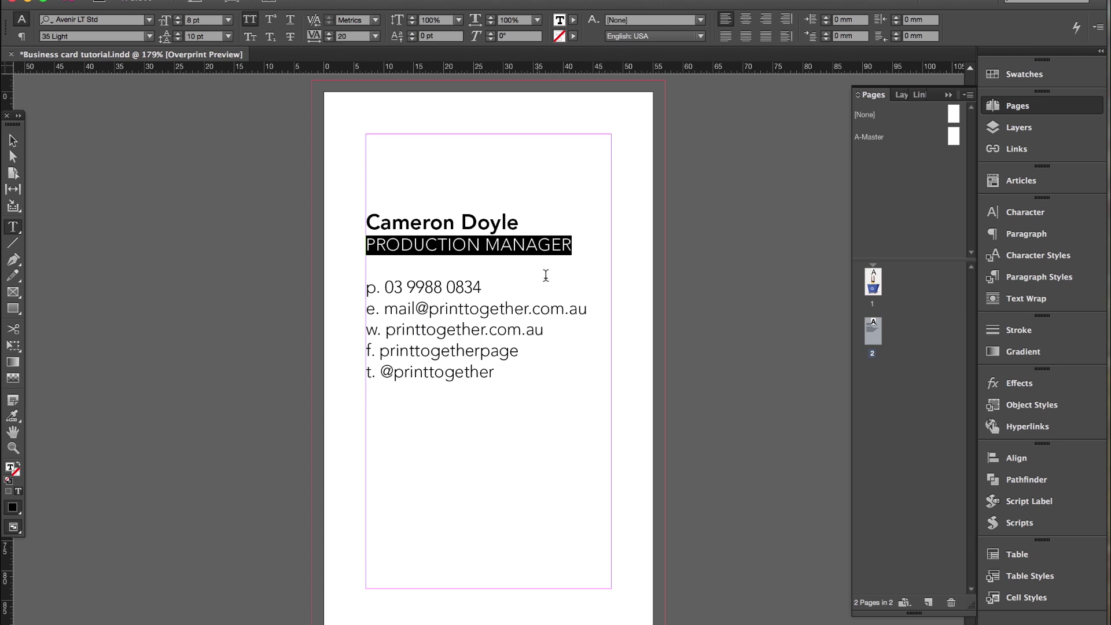
click(501, 247)
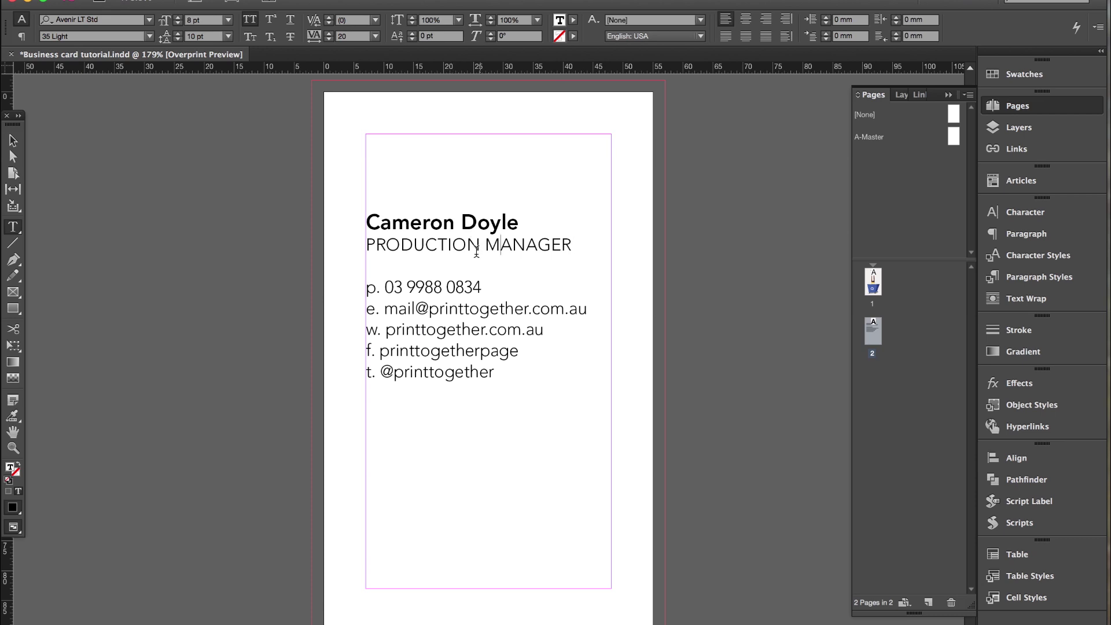
Adjust the space-after of the name line, then select all the contact lines below.
click(524, 225)
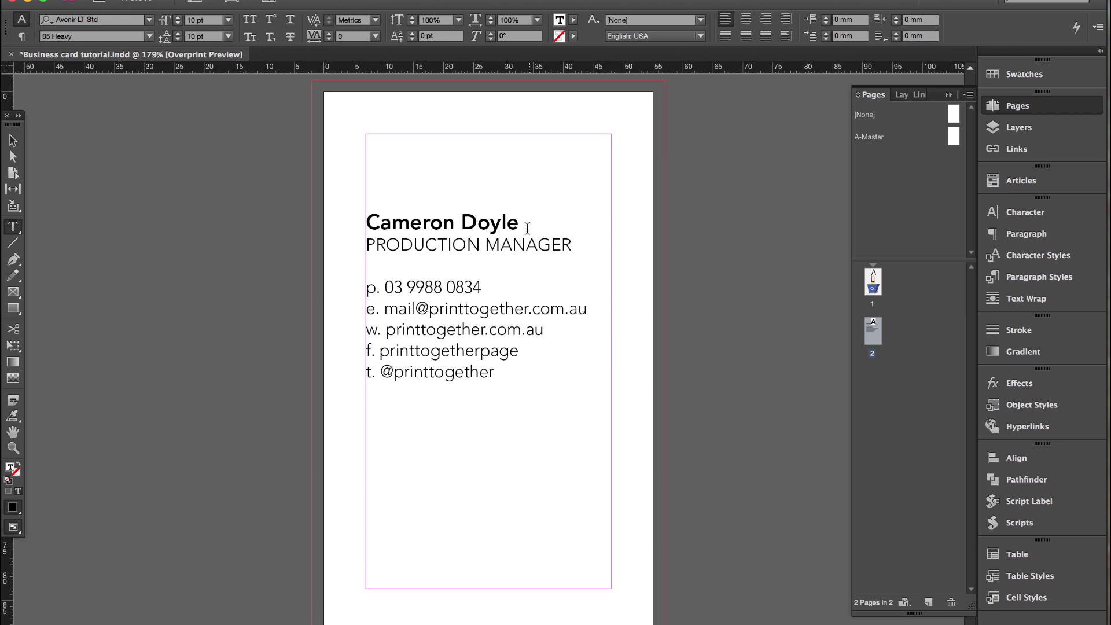
click(1023, 234)
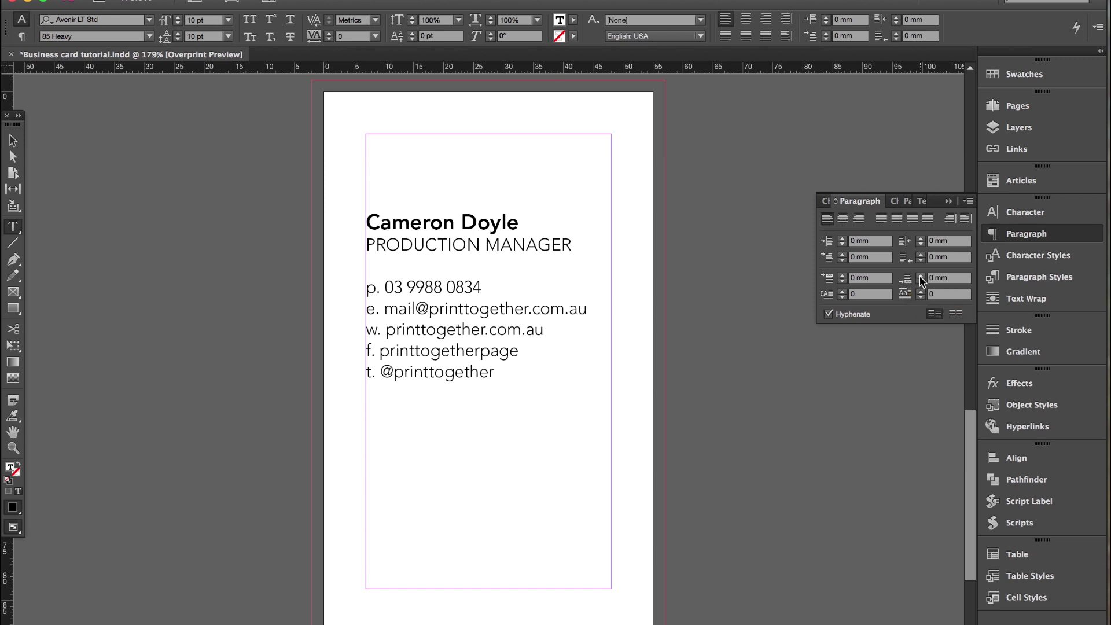
click(921, 275)
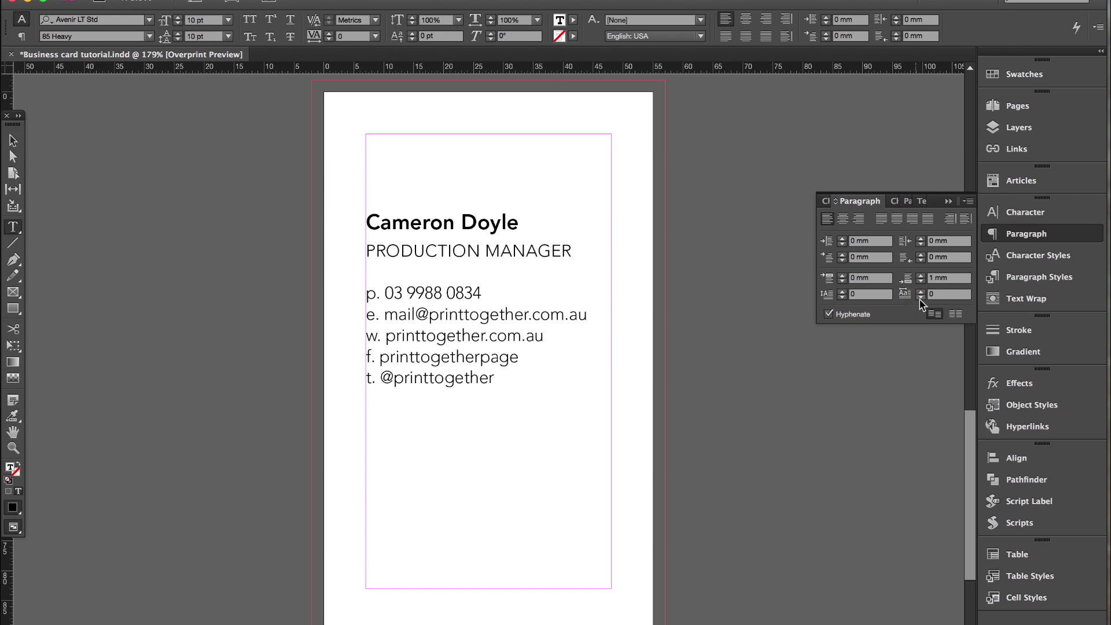
click(930, 280)
click(920, 281)
click(640, 247)
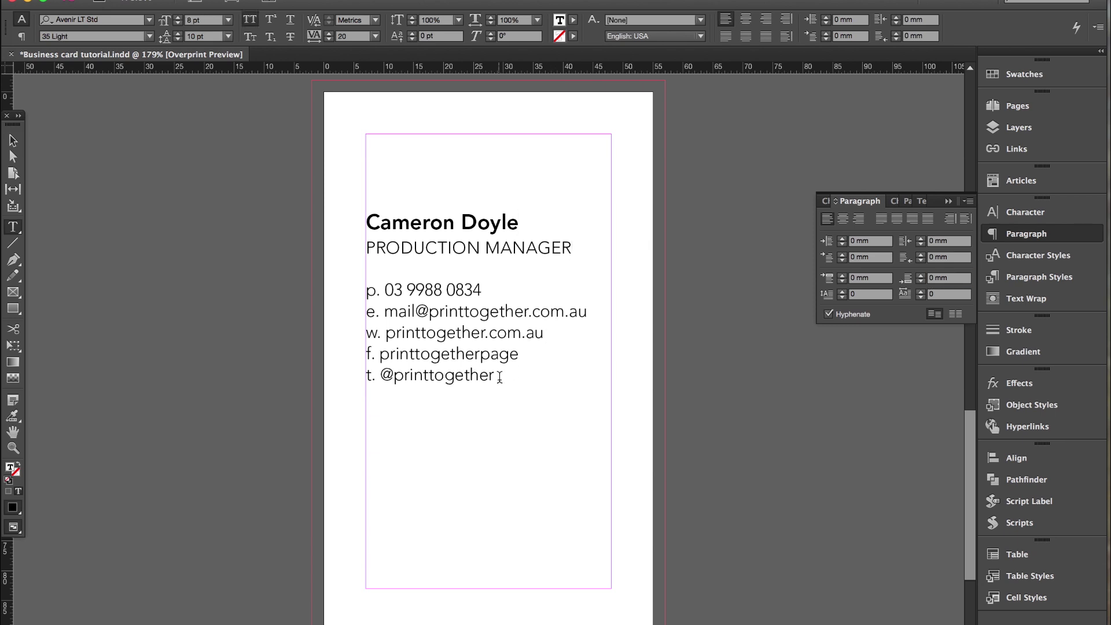
drag(499, 376, 387, 281)
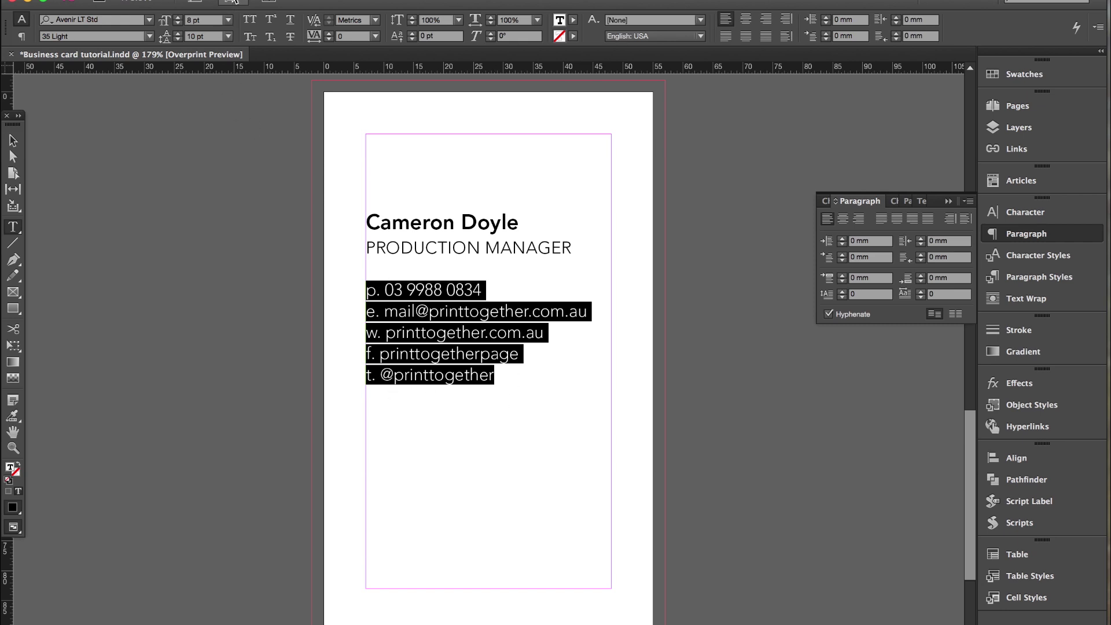
Add a left-justified tab stop at 3.881 mm for the contact lines.
click(233, 3)
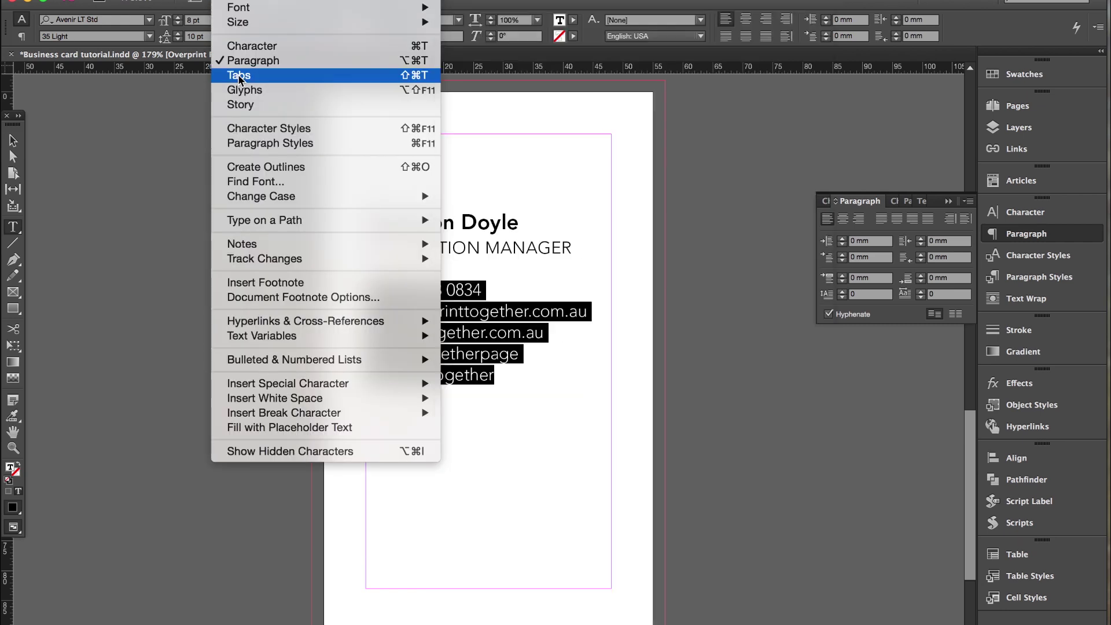
click(238, 75)
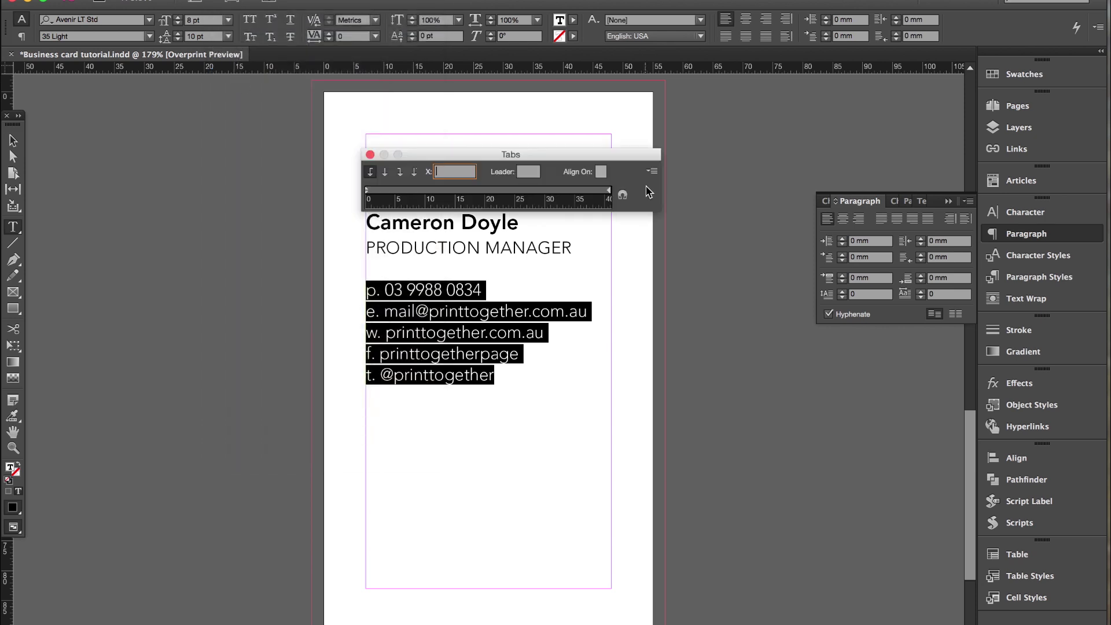
click(370, 173)
click(388, 191)
drag(388, 191, 389, 191)
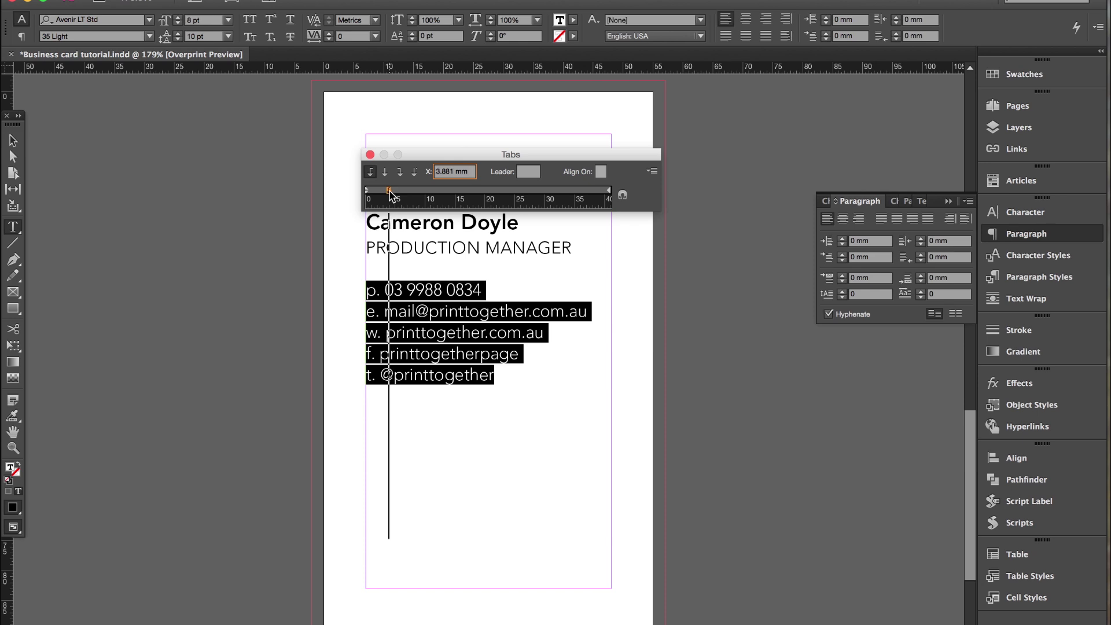
drag(389, 191, 389, 191)
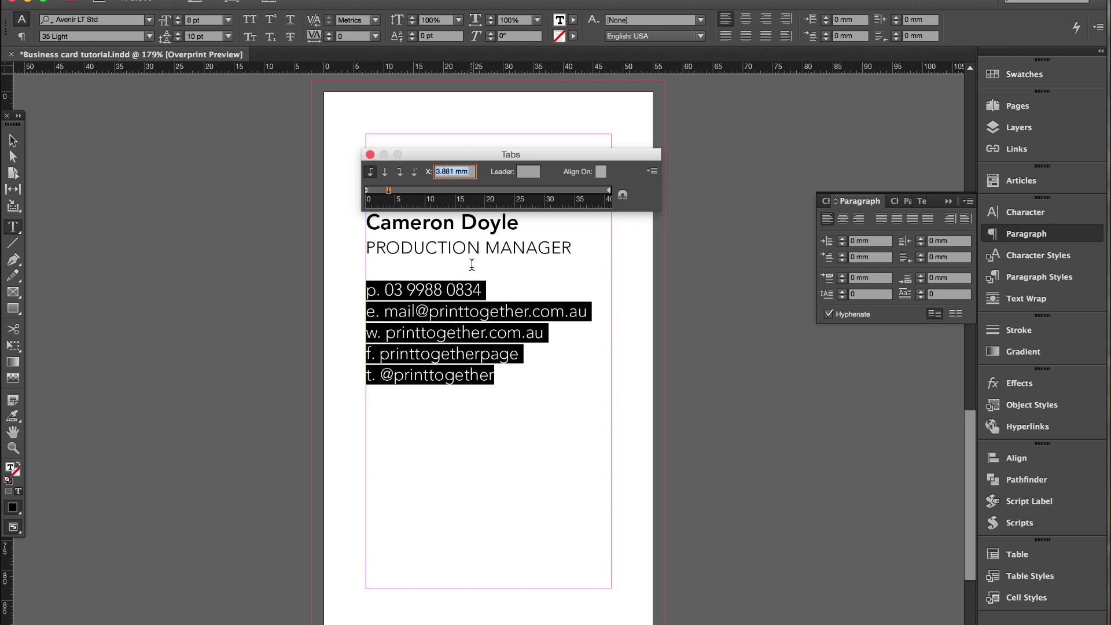
Insert a tab after each p., e., w., f. and t. label to align the details.
click(398, 305)
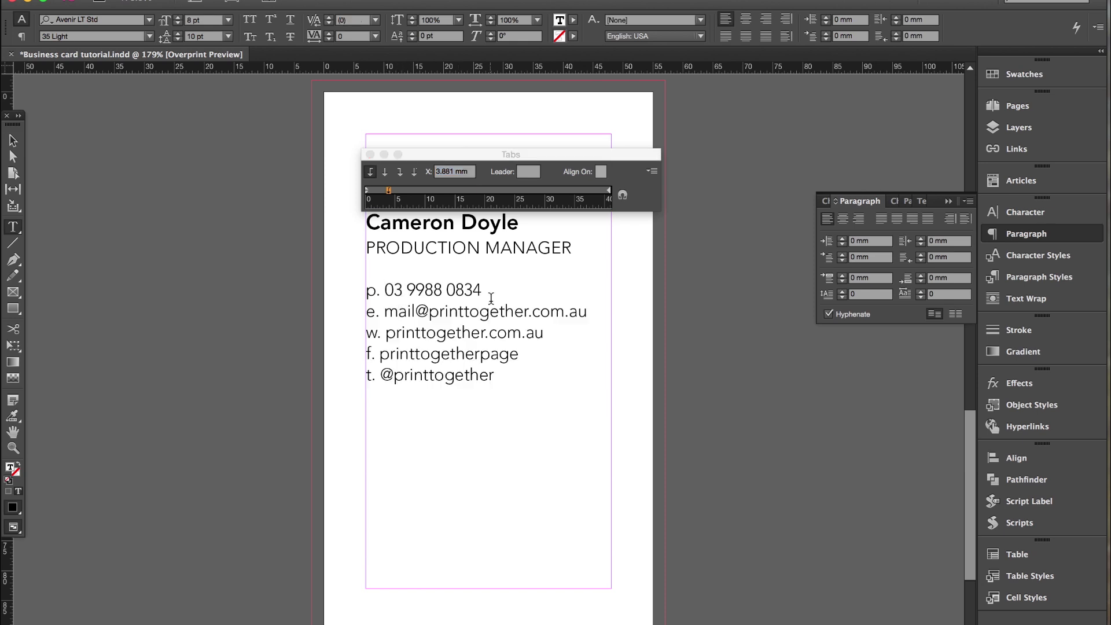
key(Tab)
click(385, 313)
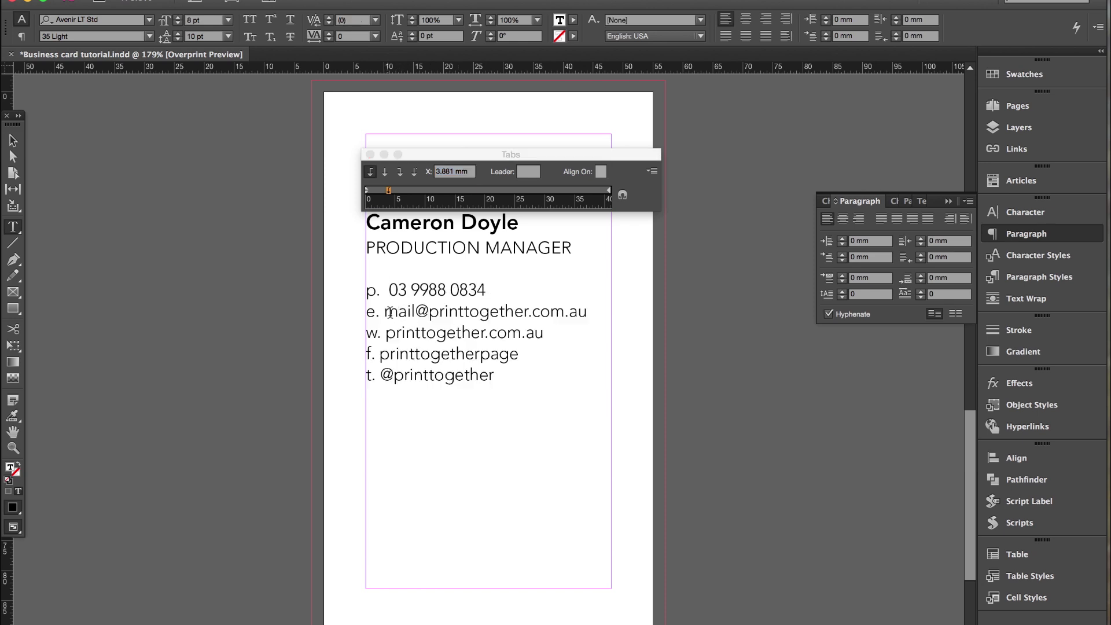
key(Tab)
click(387, 332)
key(Tab)
click(380, 352)
key(Tab)
click(384, 374)
key(Tab)
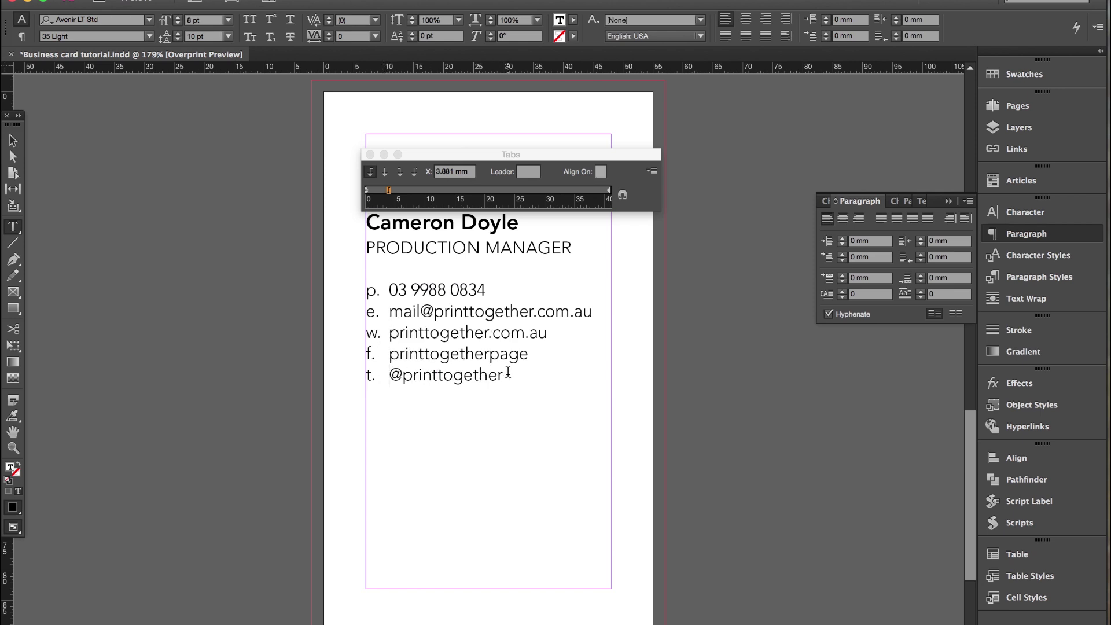
Close the Tabs panel and delete the periods after the f and t labels.
click(370, 154)
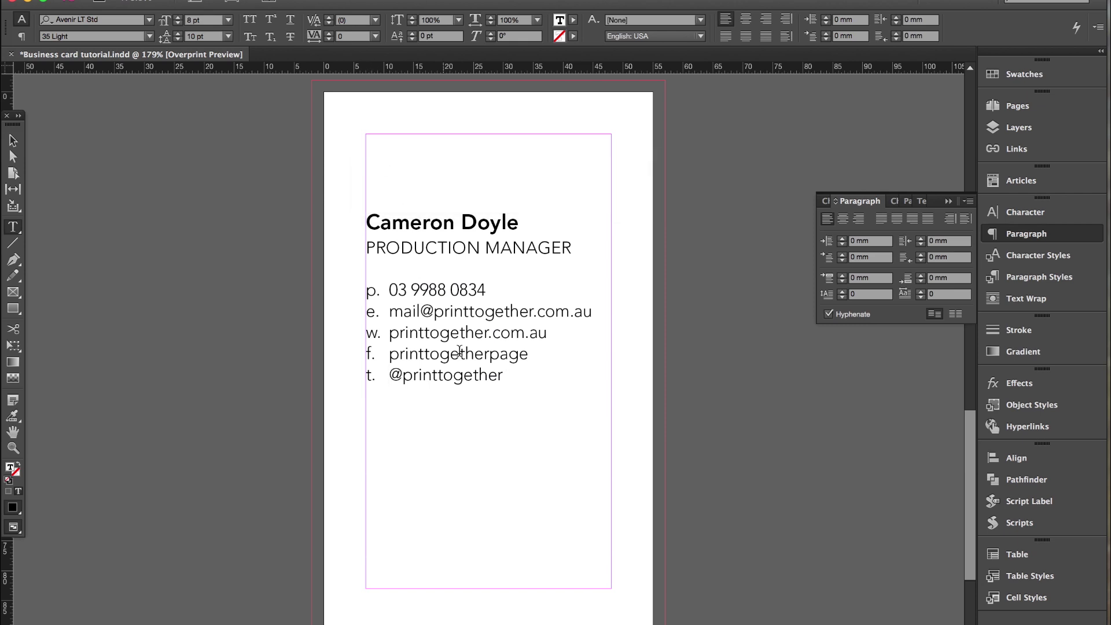
click(505, 376)
click(427, 361)
key(BackSpace)
key(Down)
Set the f and t labels in Social Icons Pro Set 1 - Rounded to show Facebook and Twitter icons.
double_click(370, 353)
click(110, 21)
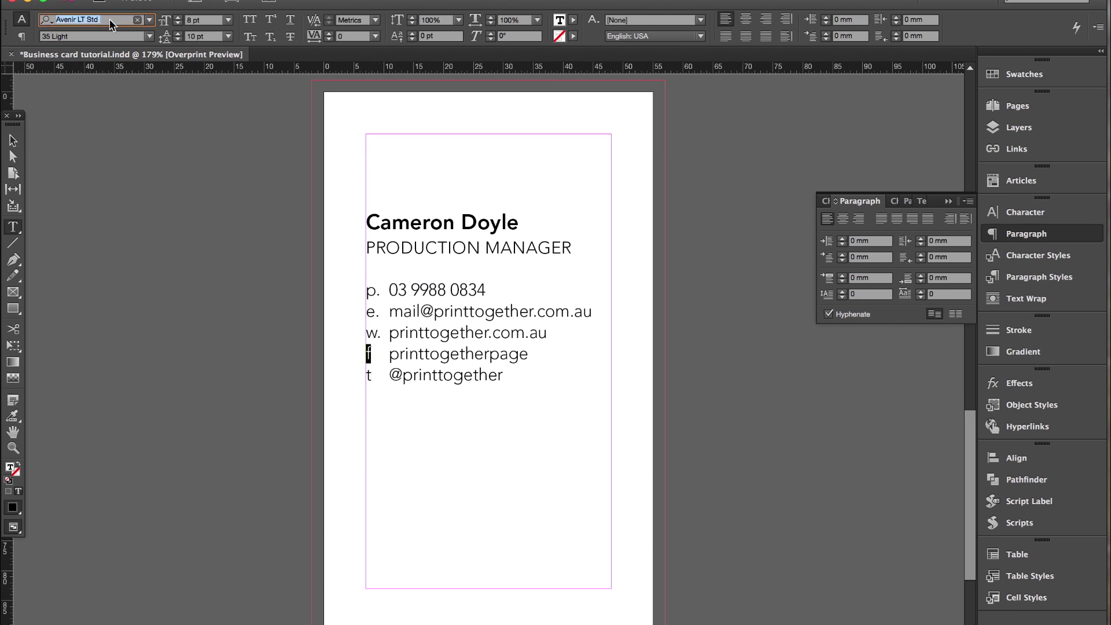
text(soci)
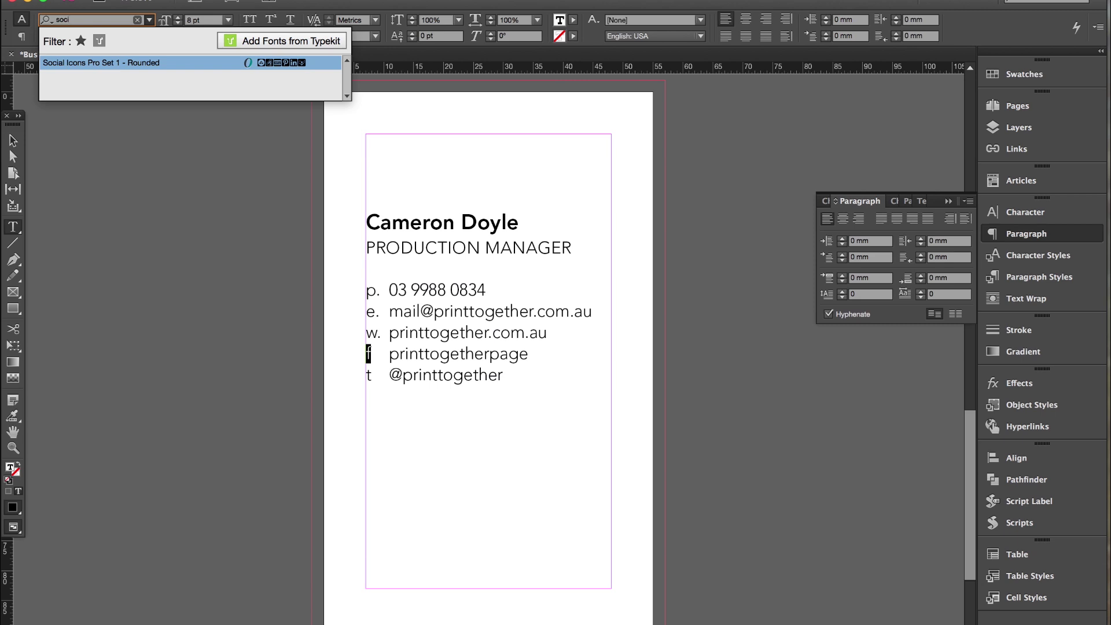
key(Return)
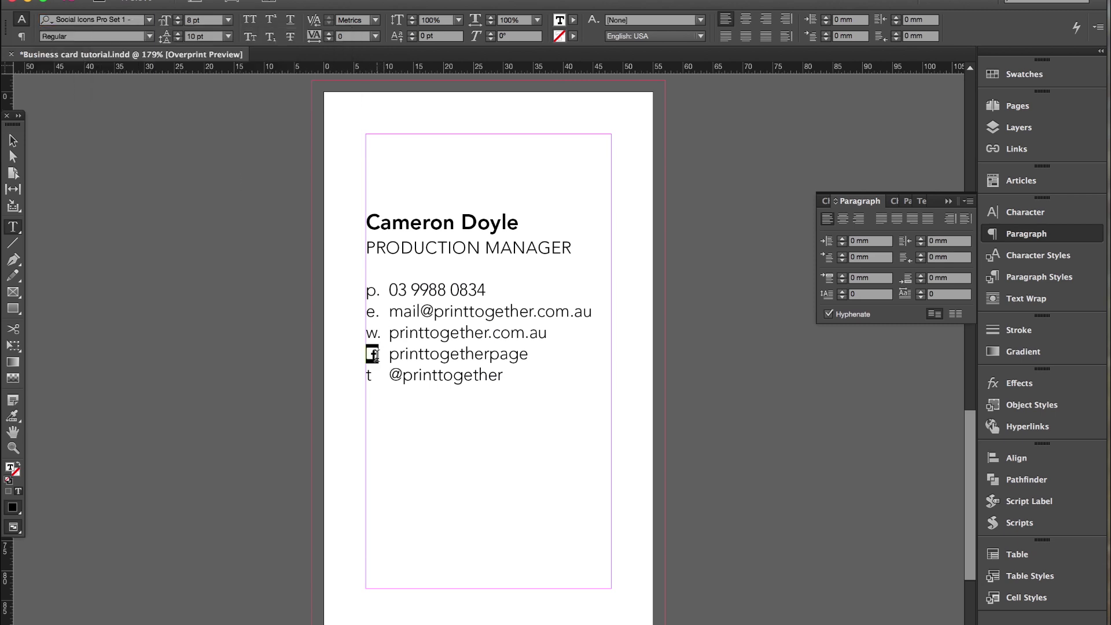
key(Right)
double_click(371, 375)
click(150, 25)
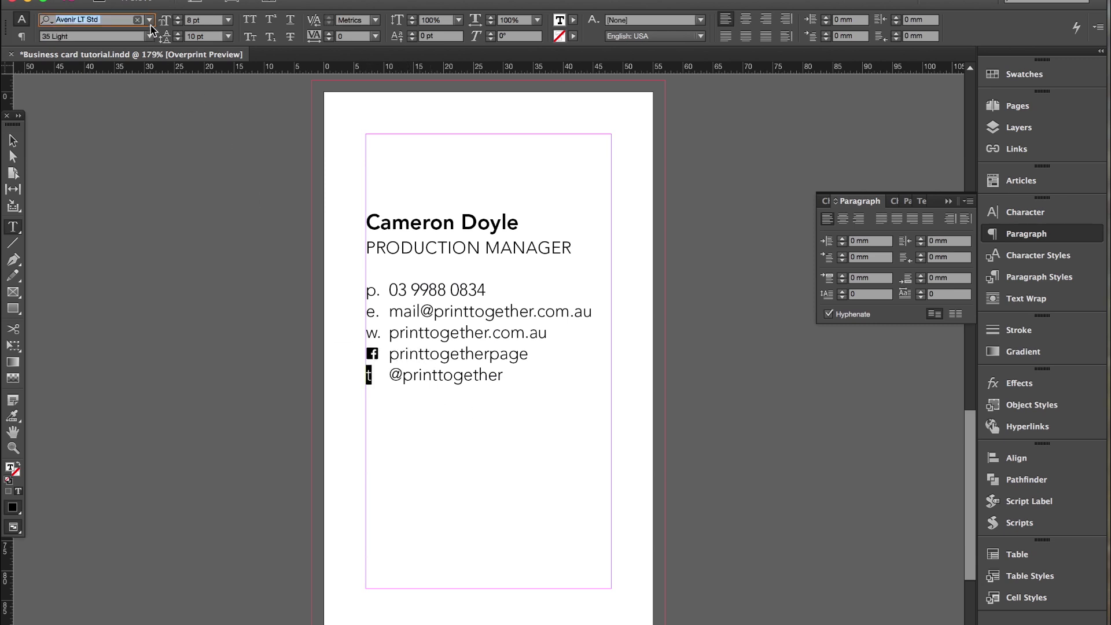
click(149, 21)
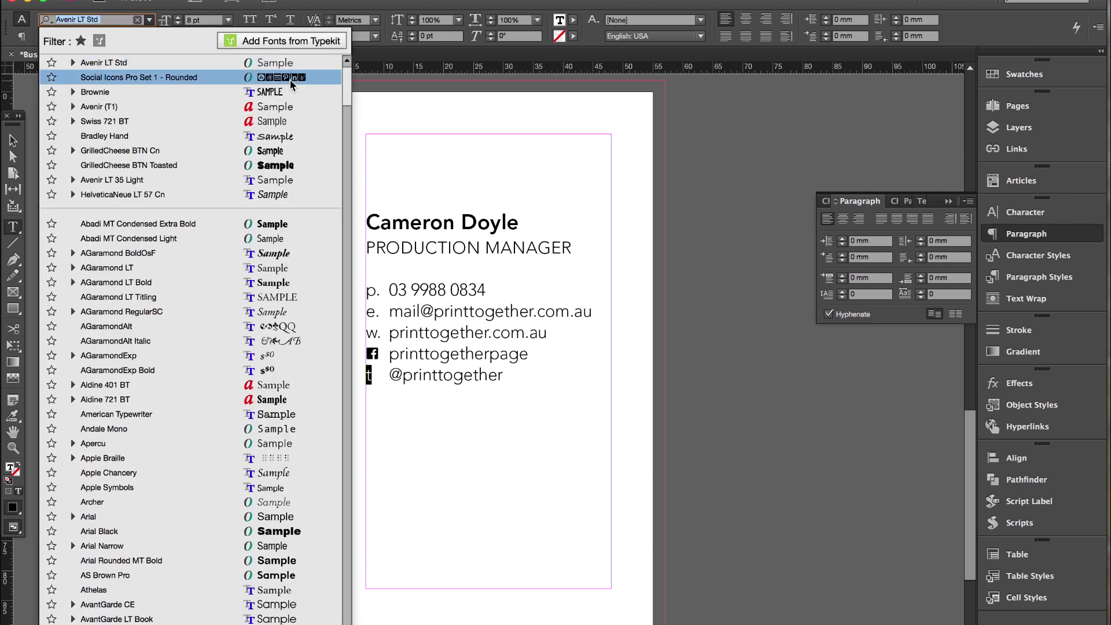
key(Escape)
text(Social)
key(Return)
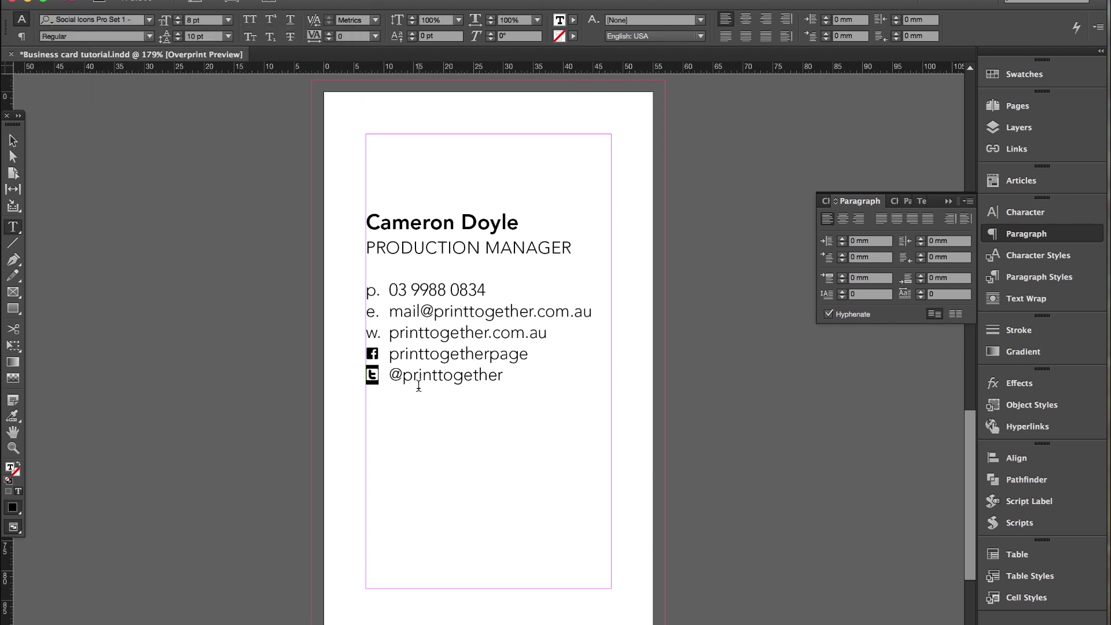
key(Right)
Deselect the text frame and go to page 1 with the recycling-bin illustration.
click(12, 141)
click(112, 145)
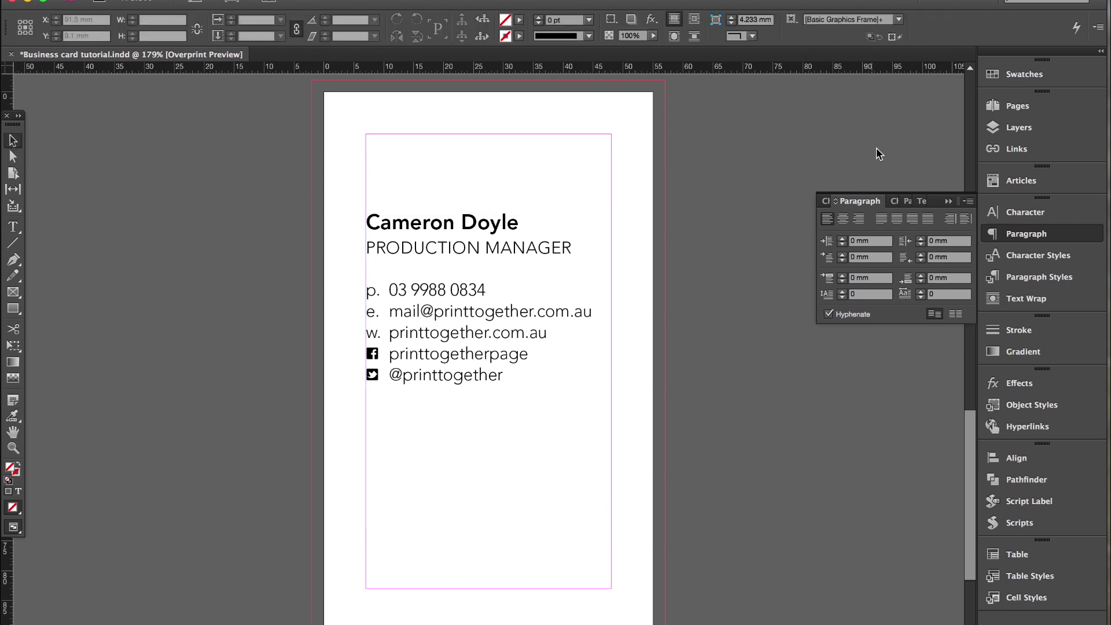
click(1022, 107)
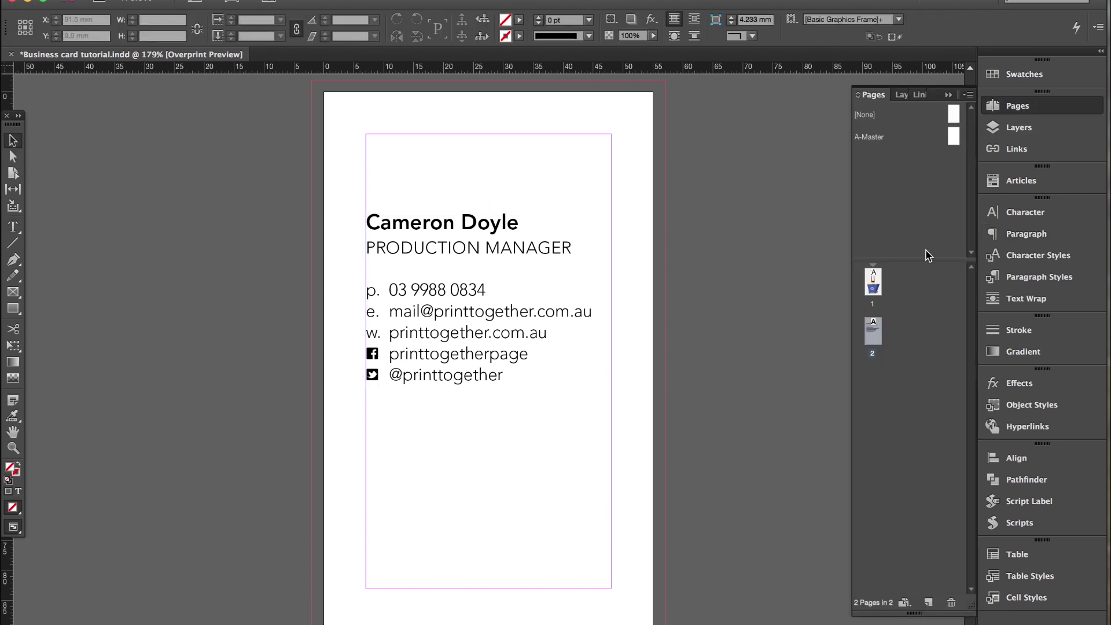
double_click(873, 288)
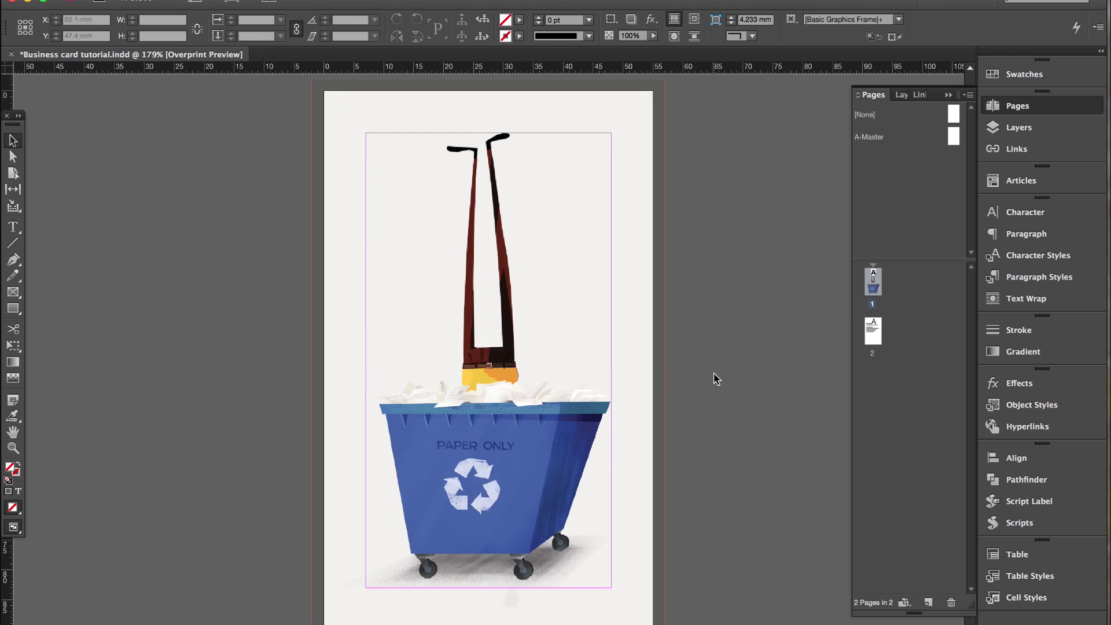
Sample the illustration with the Color Theme tool and add the five-colour Colorful_Theme swatch group.
click(514, 320)
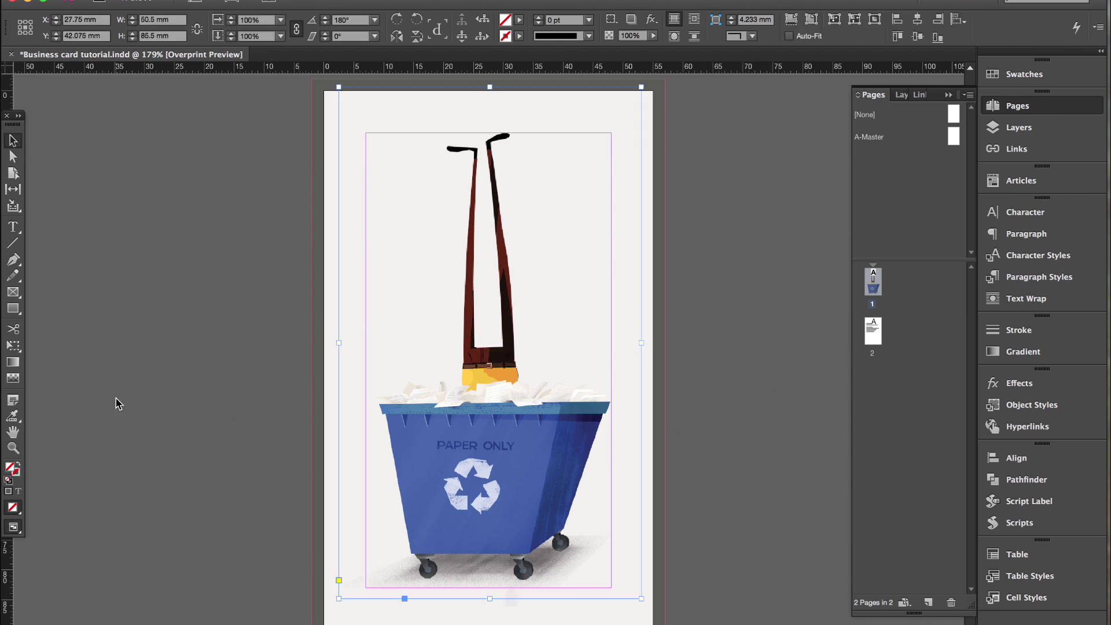
click(12, 418)
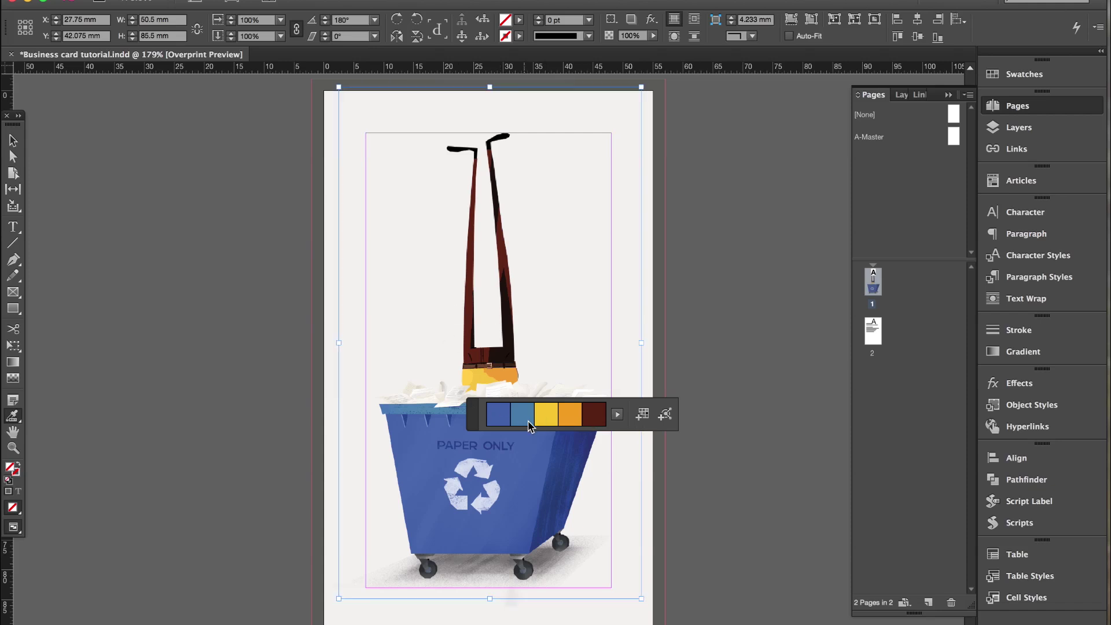
click(476, 365)
click(643, 416)
click(1021, 77)
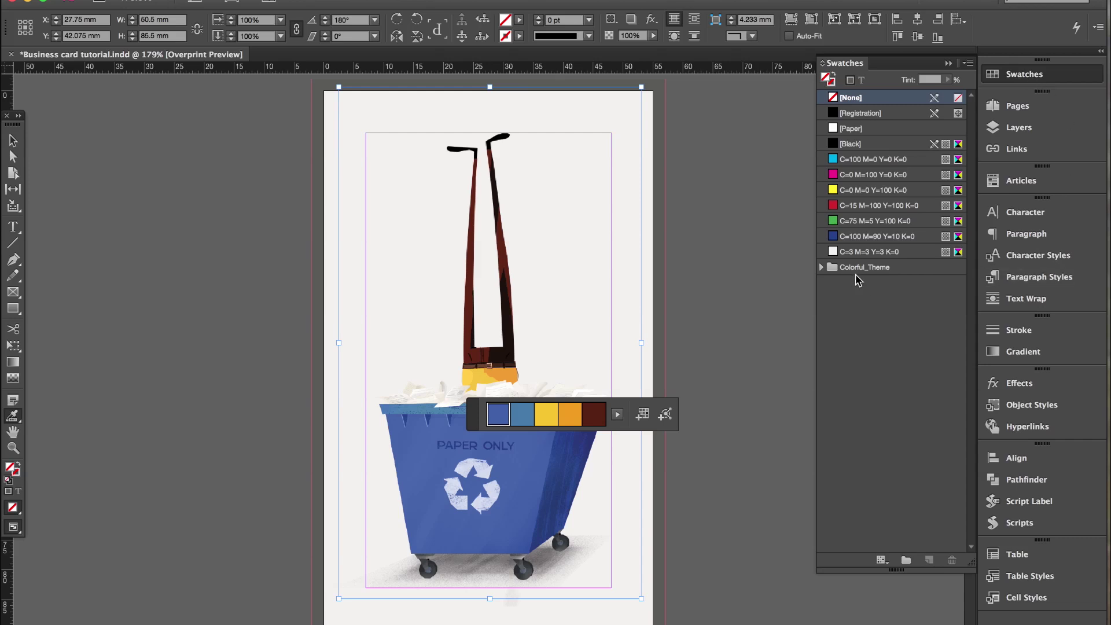
click(820, 267)
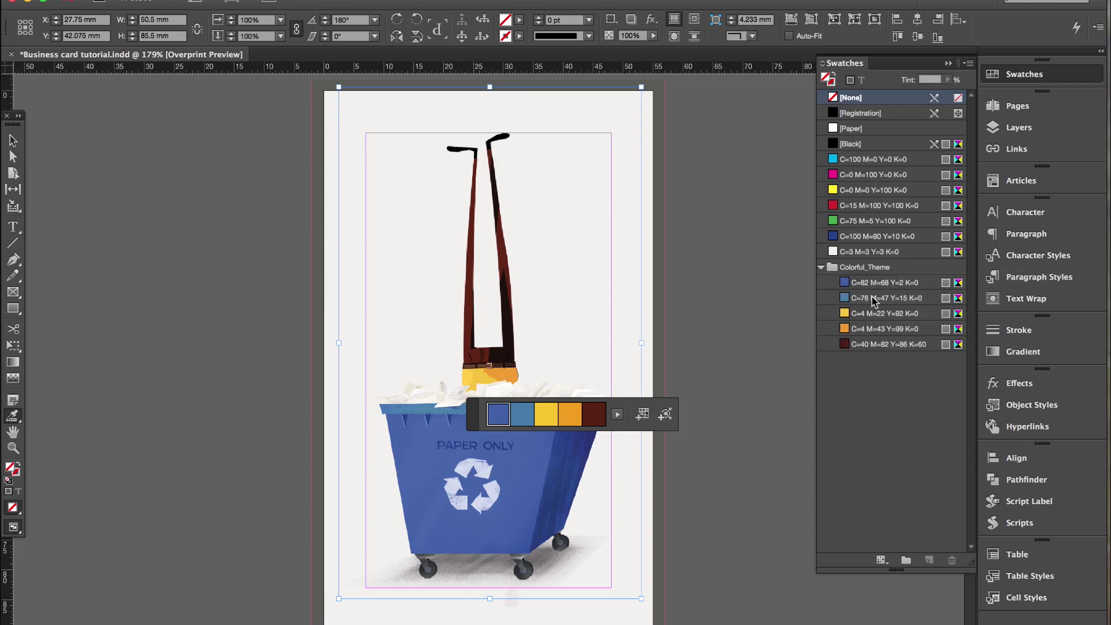
drag(843, 301, 110, 141)
click(13, 141)
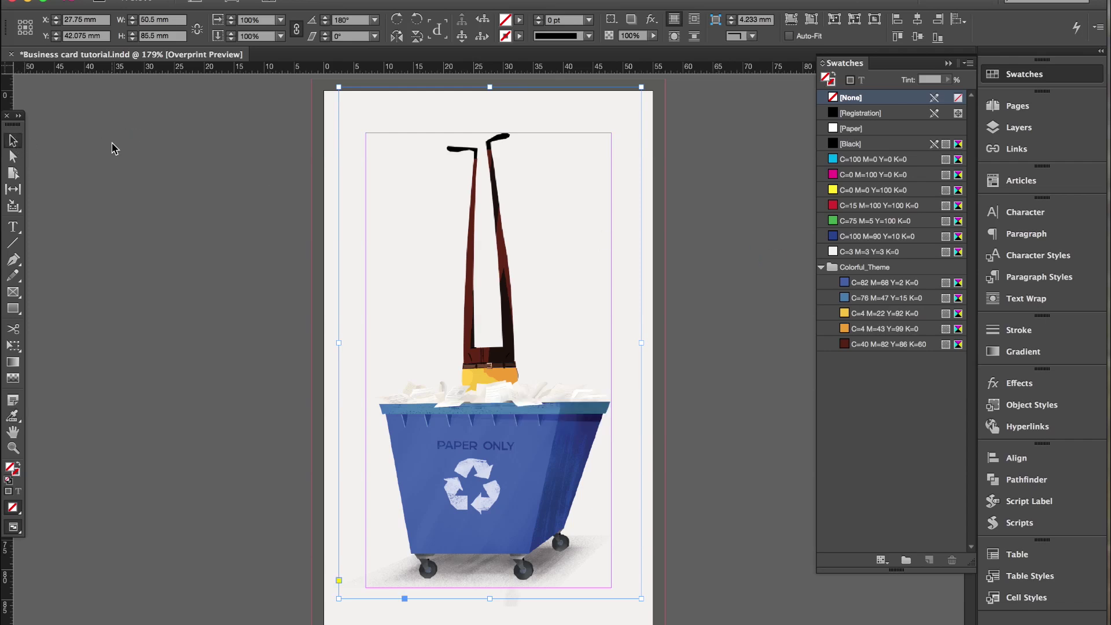
Return to page 2 with the card text through the Pages panel.
click(115, 146)
click(1017, 106)
double_click(872, 333)
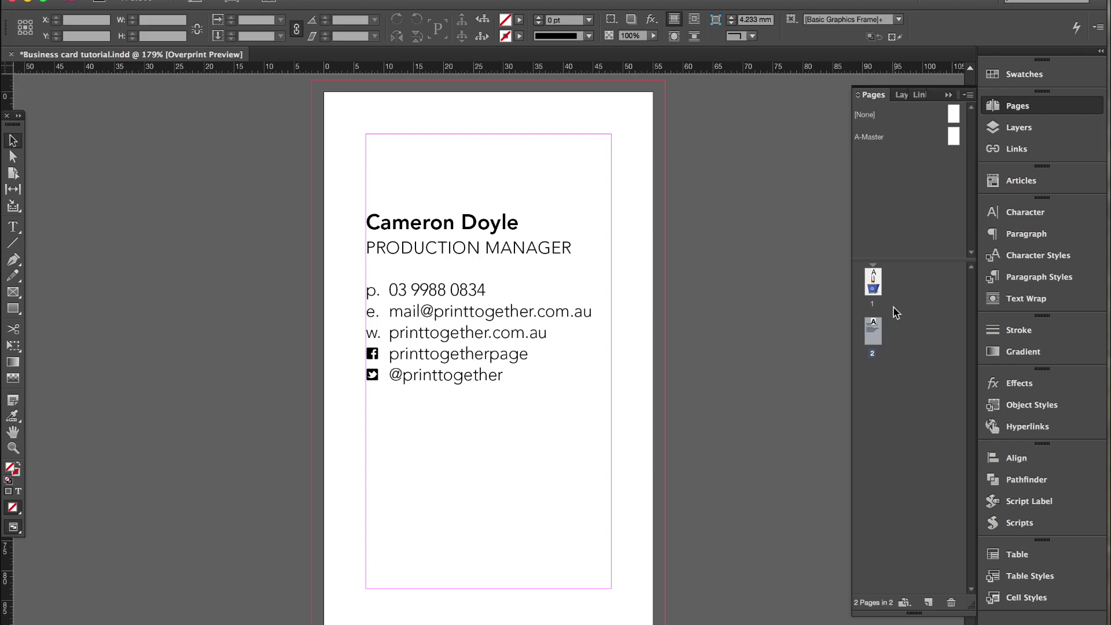
double_click(874, 288)
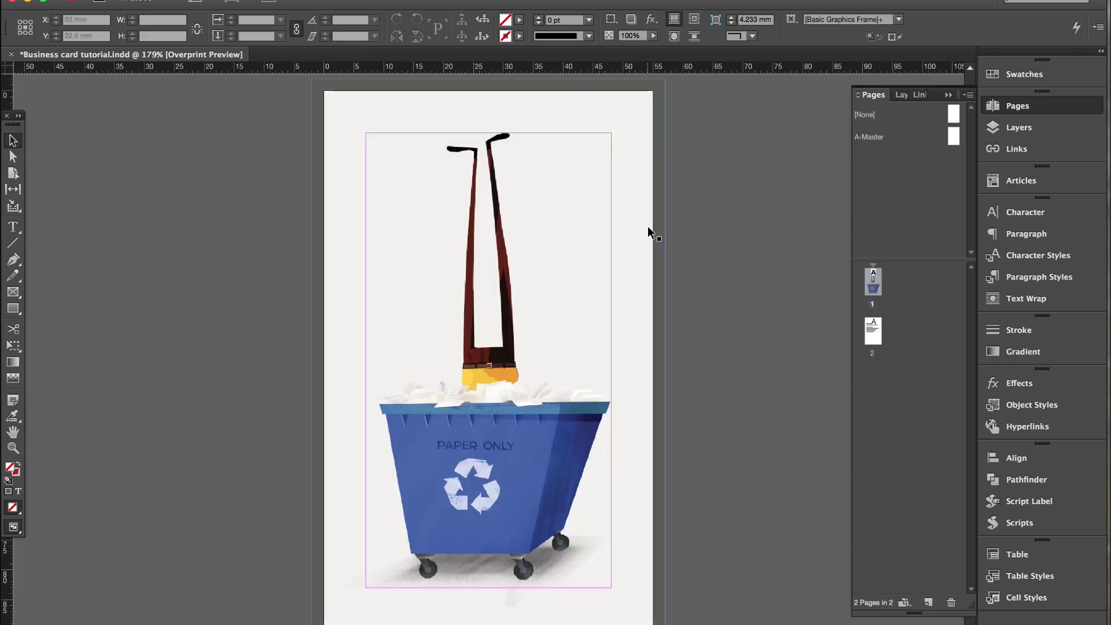
click(873, 335)
double_click(874, 334)
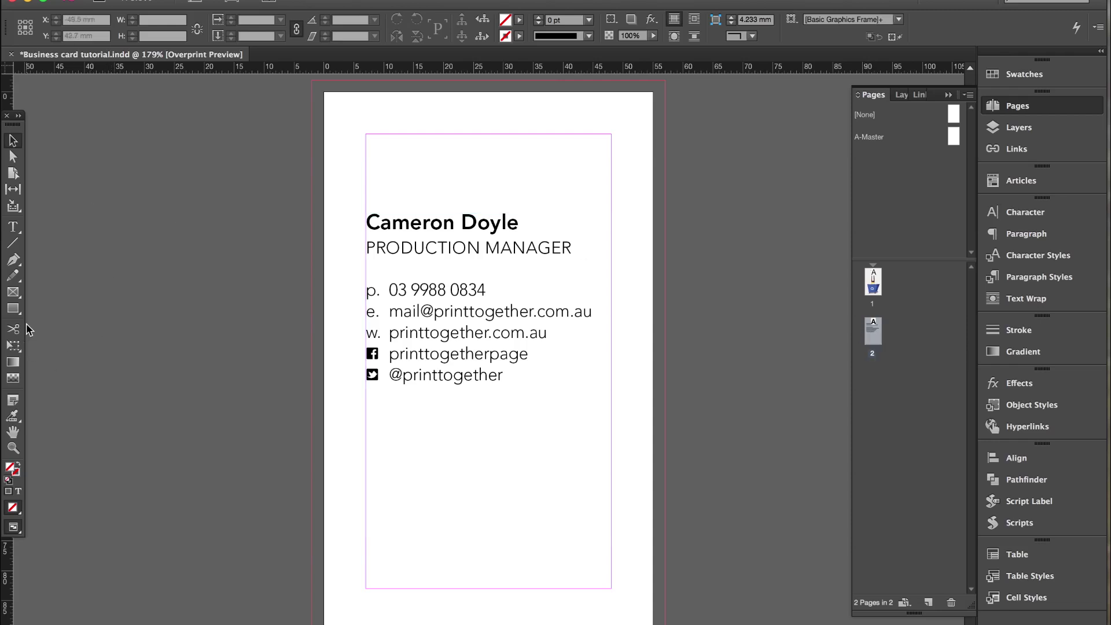
Draw a rectangle covering the card to the bleed and fill it with C=76 M=47 Y=15 K=0.
click(13, 309)
drag(312, 81, 665, 624)
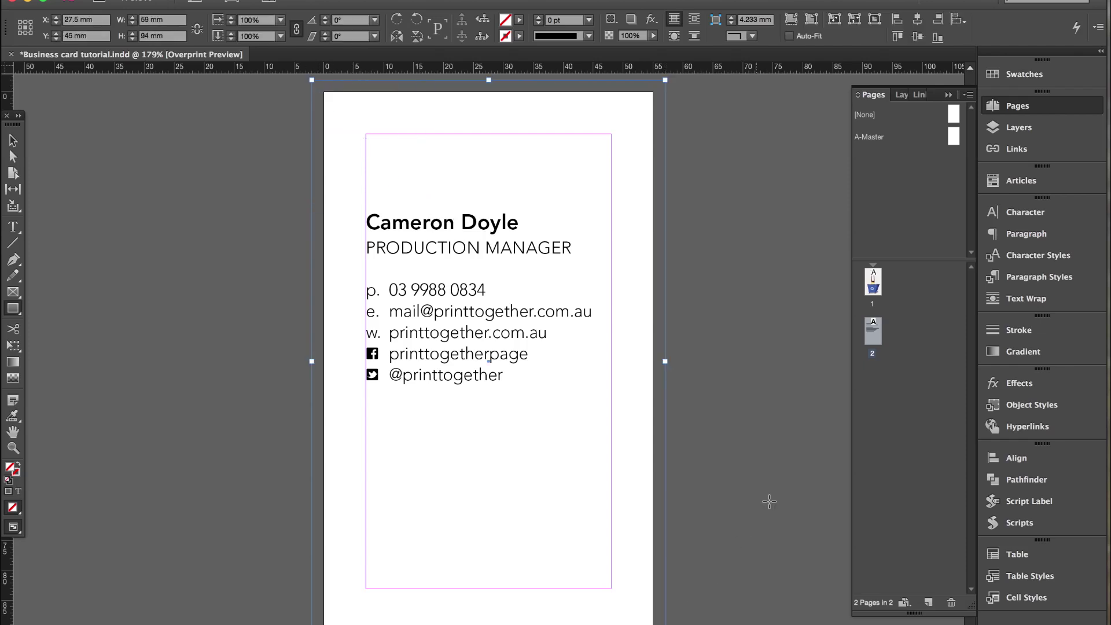
click(1022, 75)
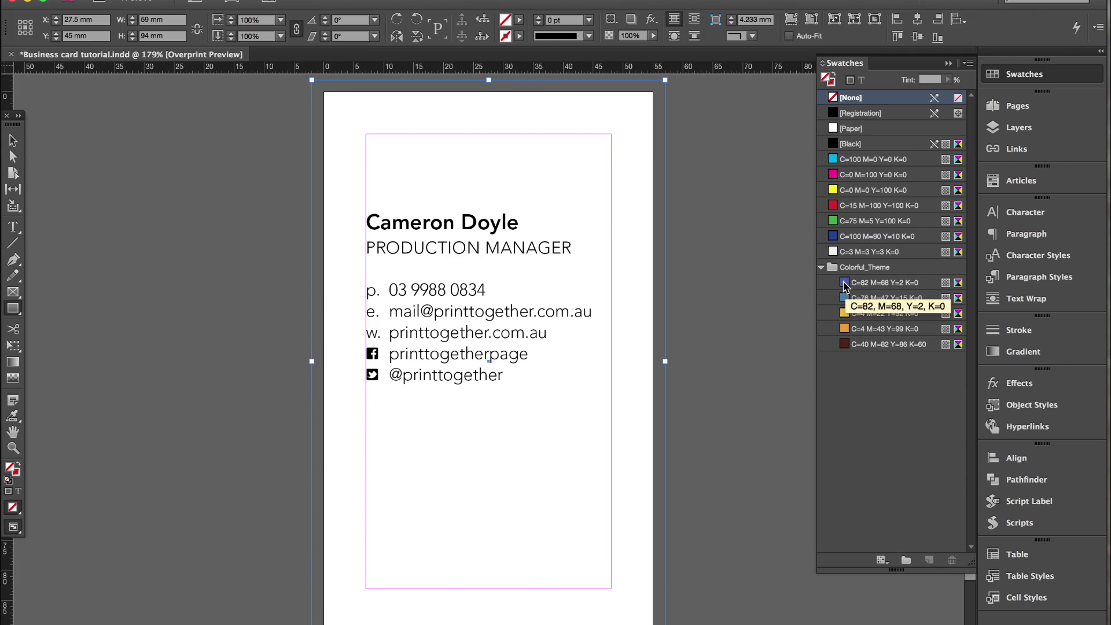
click(845, 285)
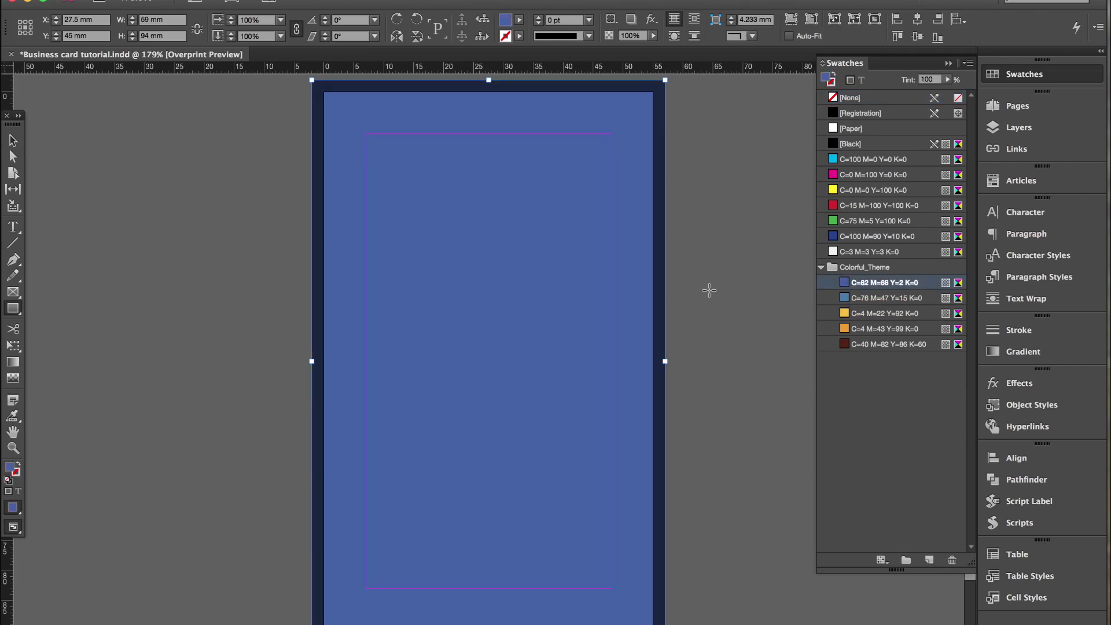
click(13, 141)
click(203, 154)
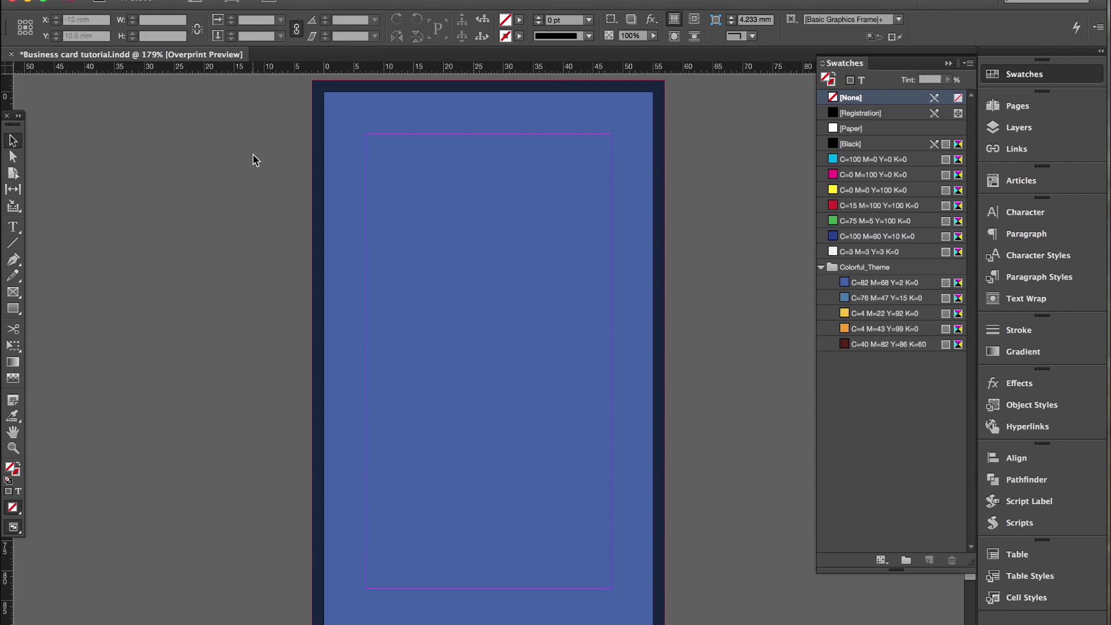
click(347, 173)
click(860, 295)
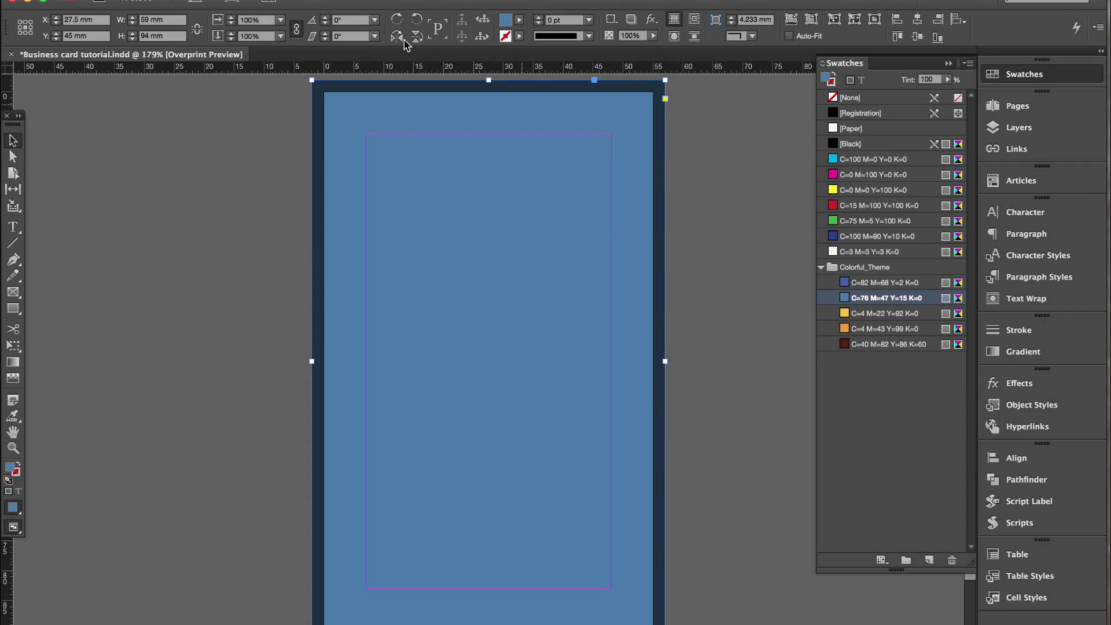
Send the blue rectangle to the back behind the card text.
click(277, 0)
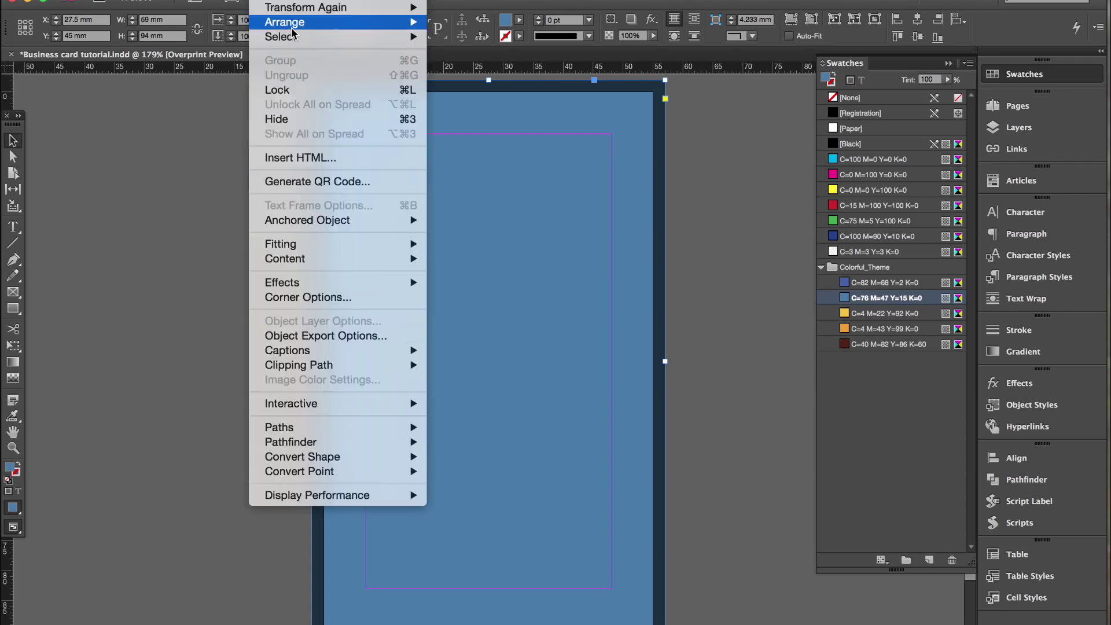
click(493, 66)
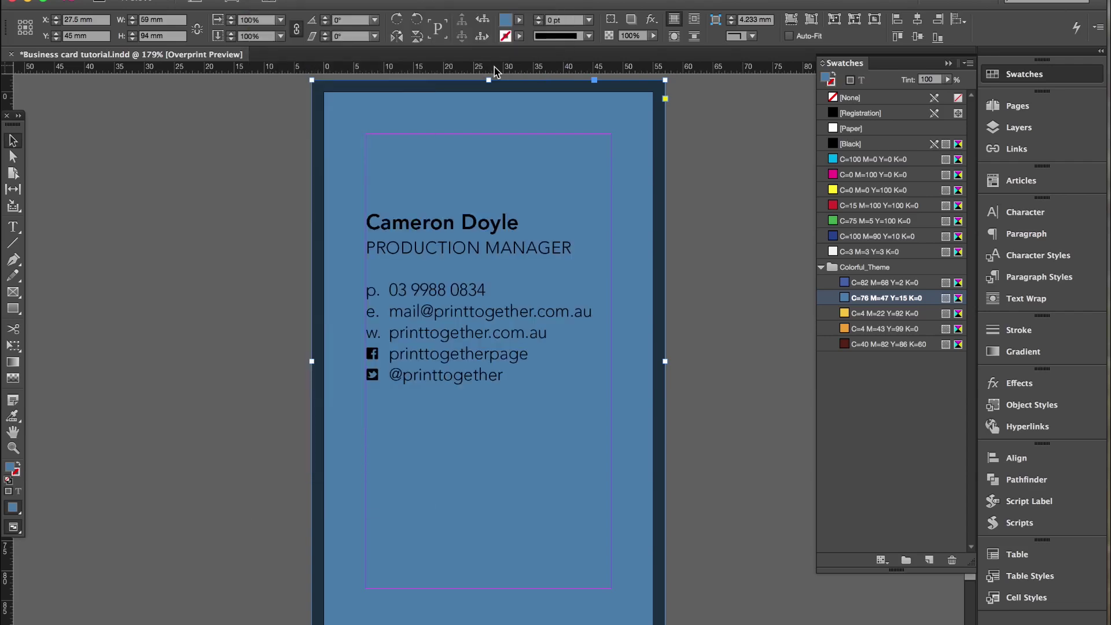
click(717, 265)
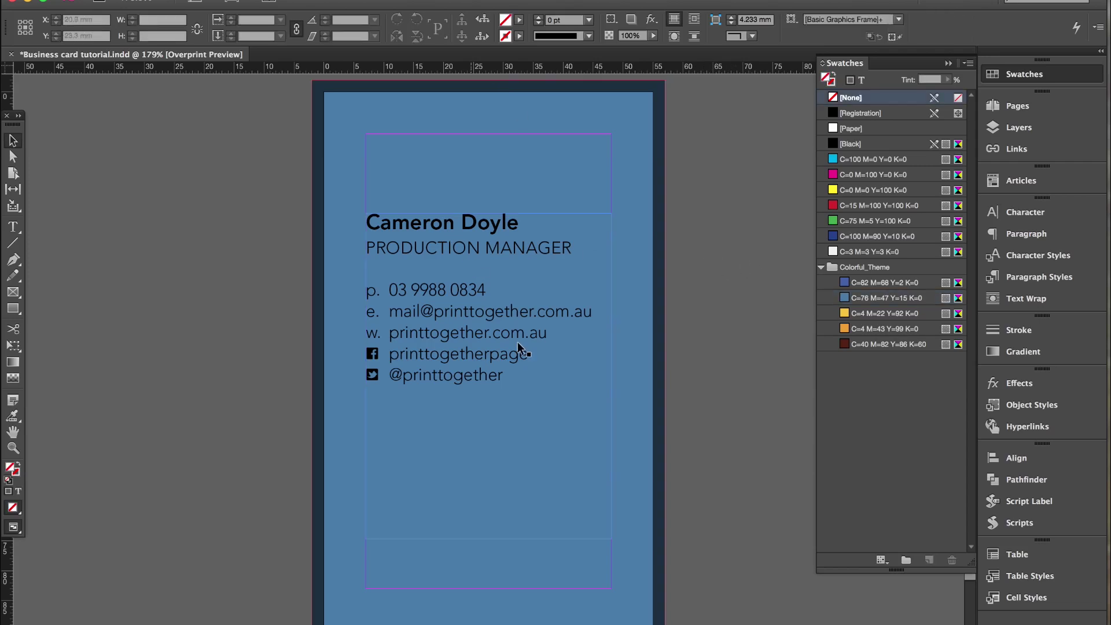
Colour all the card text with the [Paper] swatch, then reselect the blue background.
double_click(512, 373)
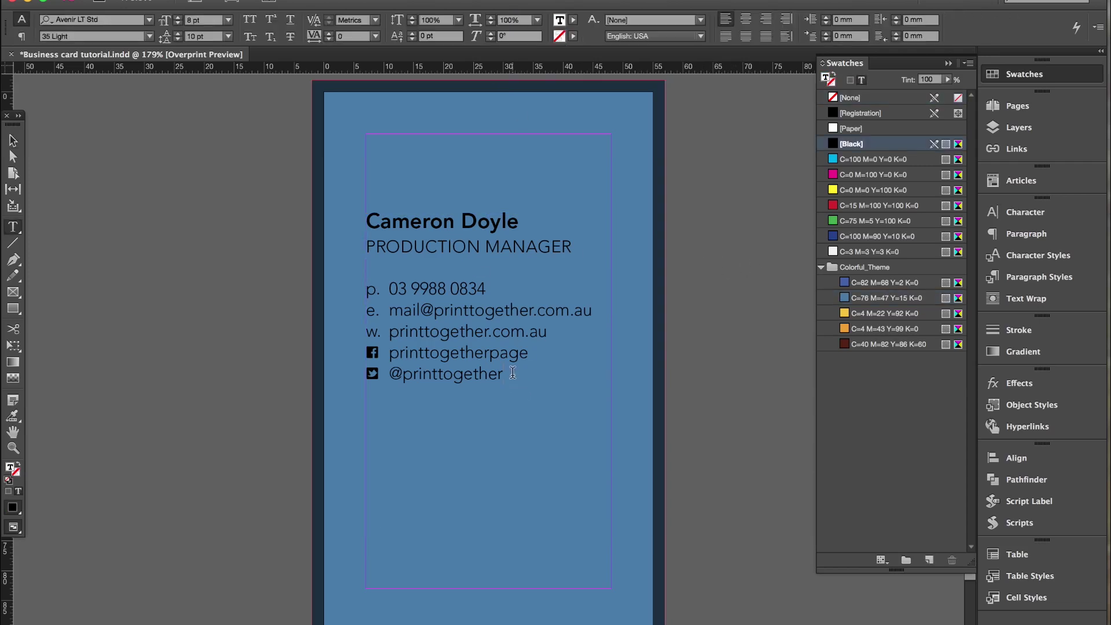
drag(510, 373, 364, 229)
click(850, 128)
click(556, 285)
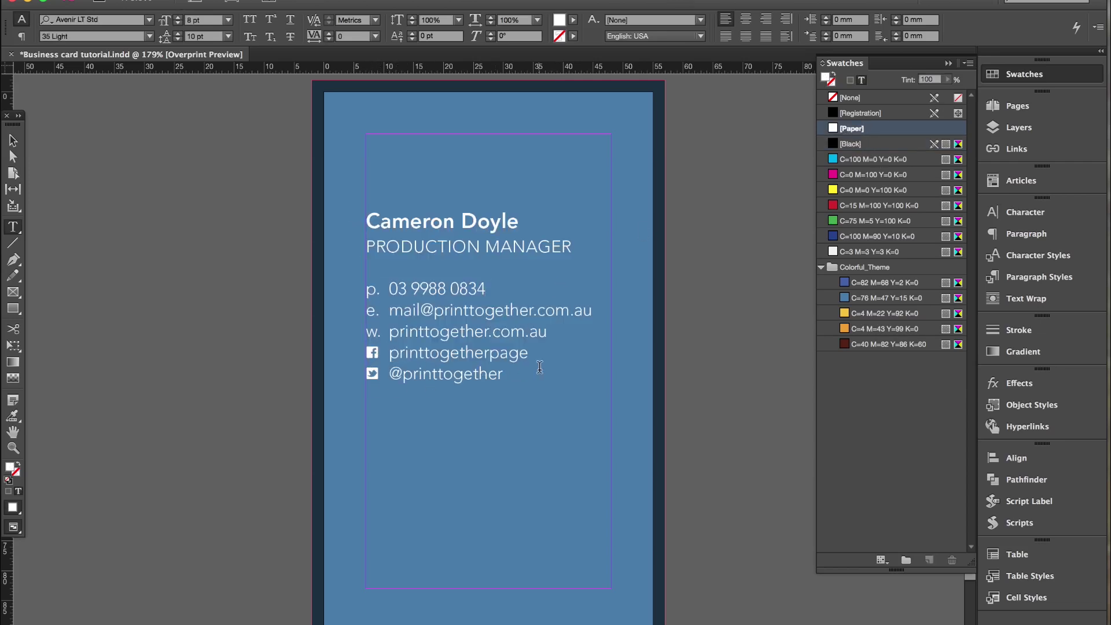
key(Escape)
click(645, 282)
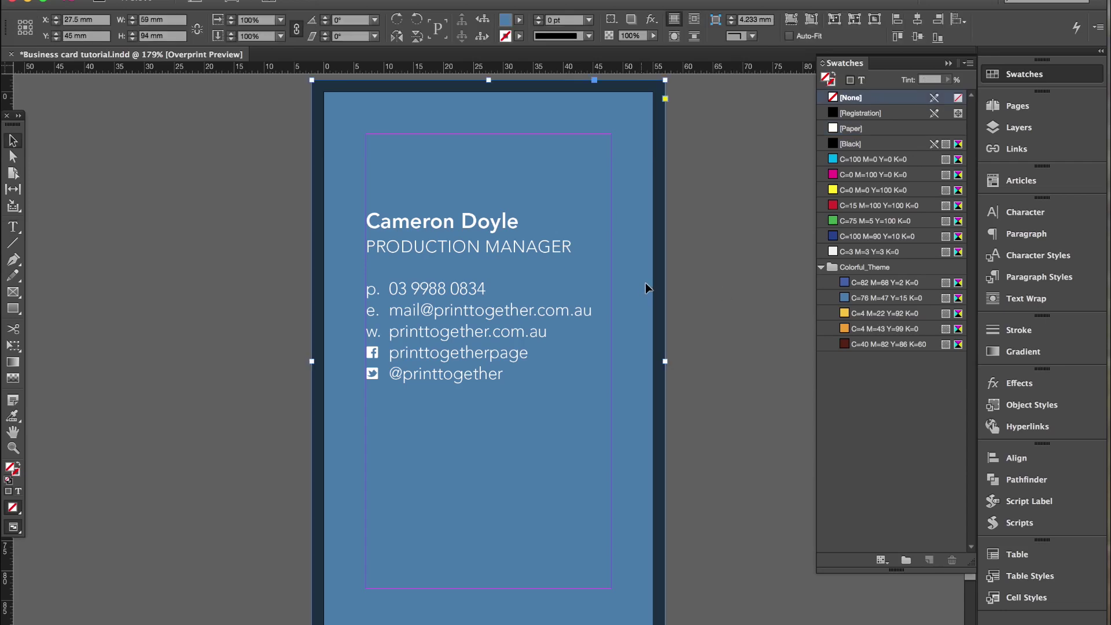
Change the background's blue swatch from C=76 M=47 Y=15 K=0 to C=100 M=20 Y=15 K=0.
double_click(845, 299)
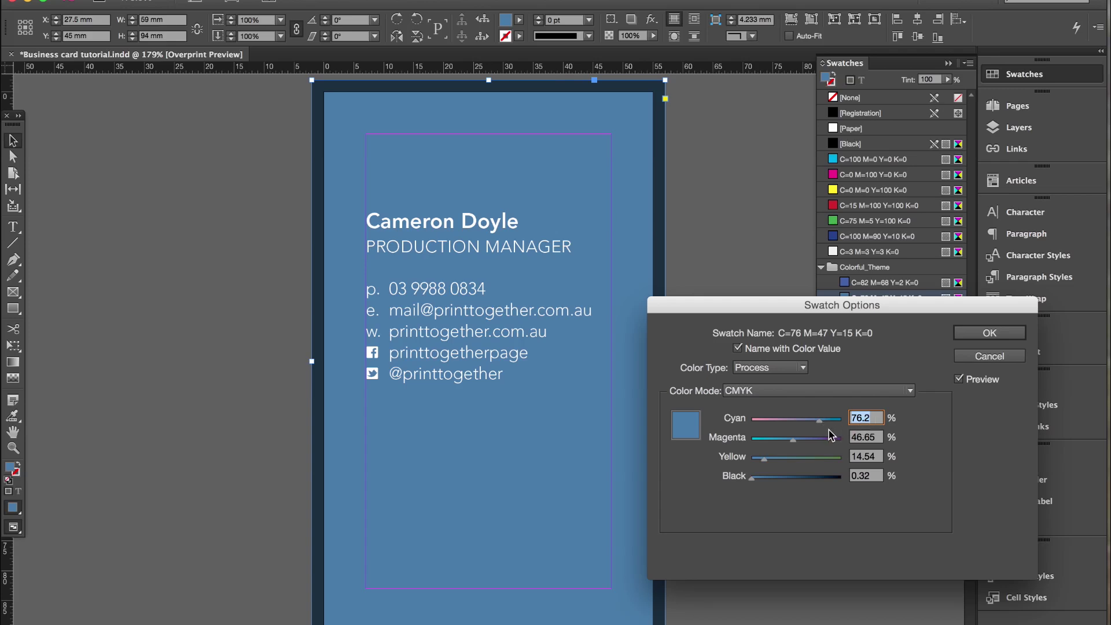
text(78)
key(BackSpace)
key(BackSpace)
text(100)
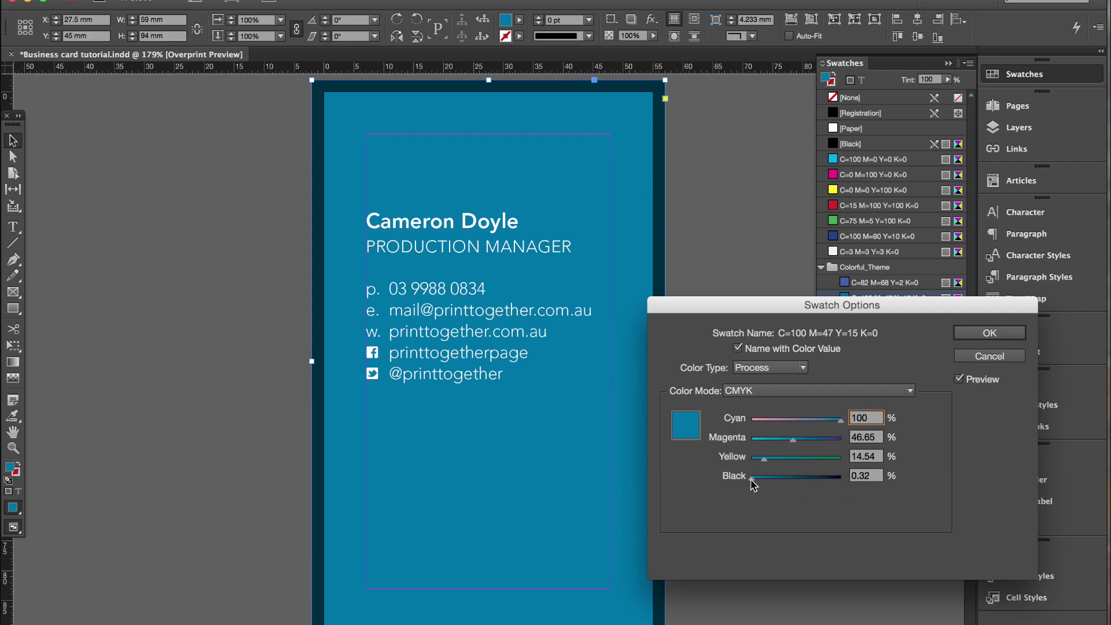
drag(750, 479, 737, 483)
click(774, 439)
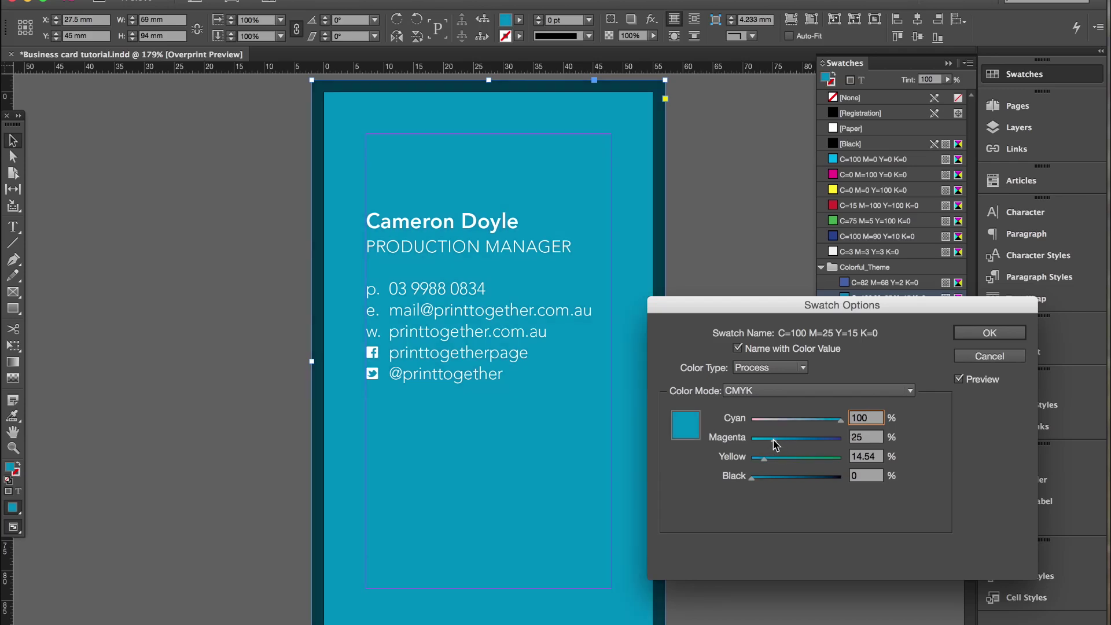
drag(772, 443, 770, 442)
click(989, 333)
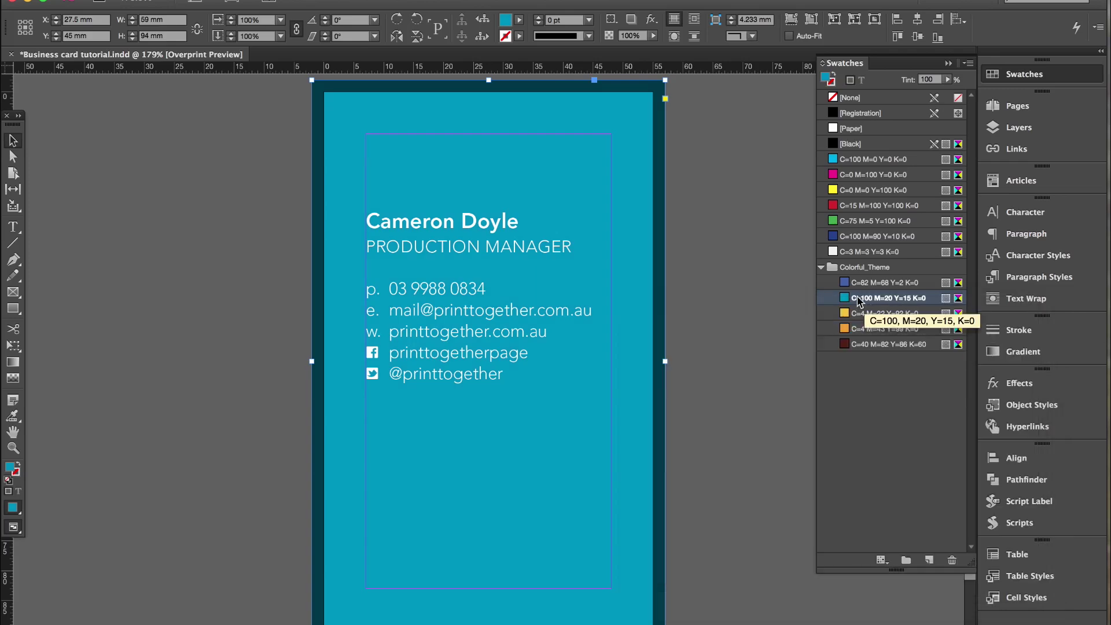
click(709, 271)
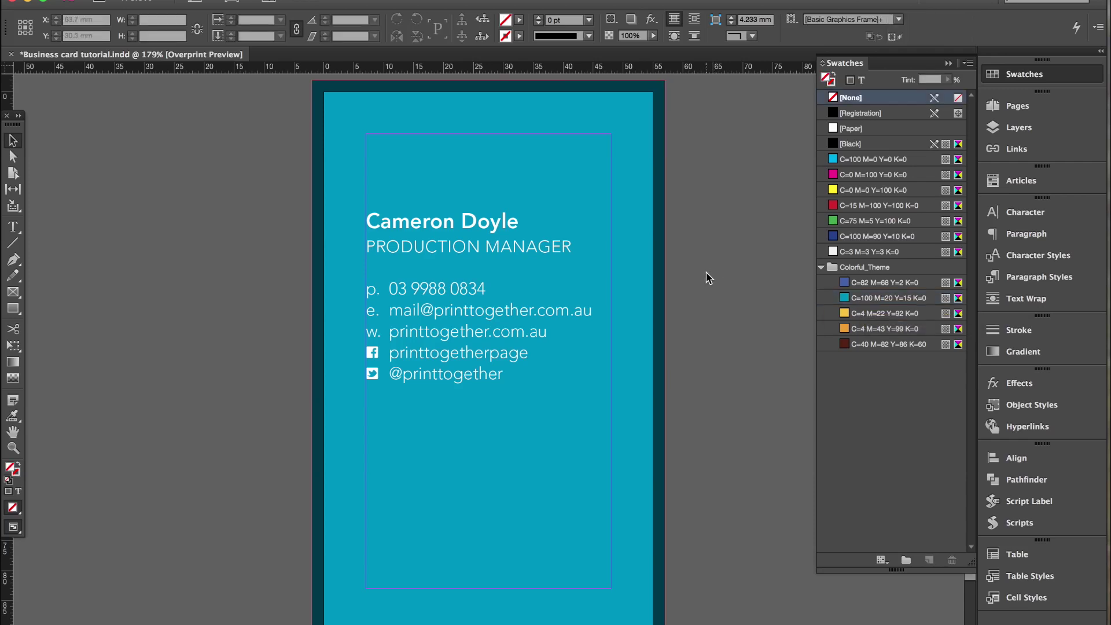
Draw a frame near the card bottom and place the PT-Print-White.eps logo in it.
click(13, 309)
drag(345, 433, 640, 616)
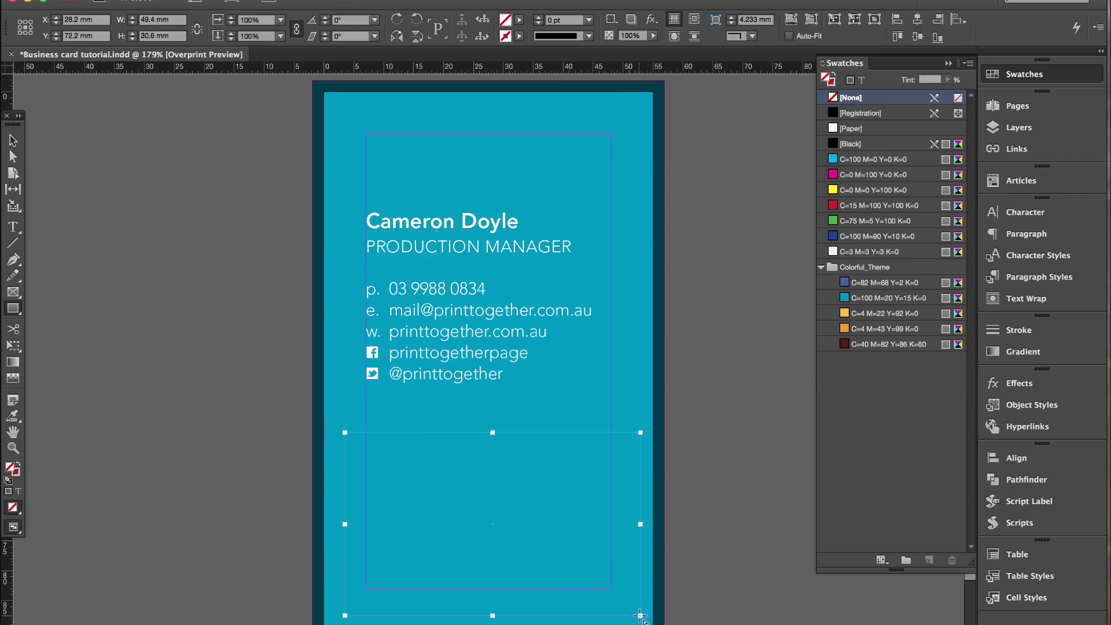
key(super+d)
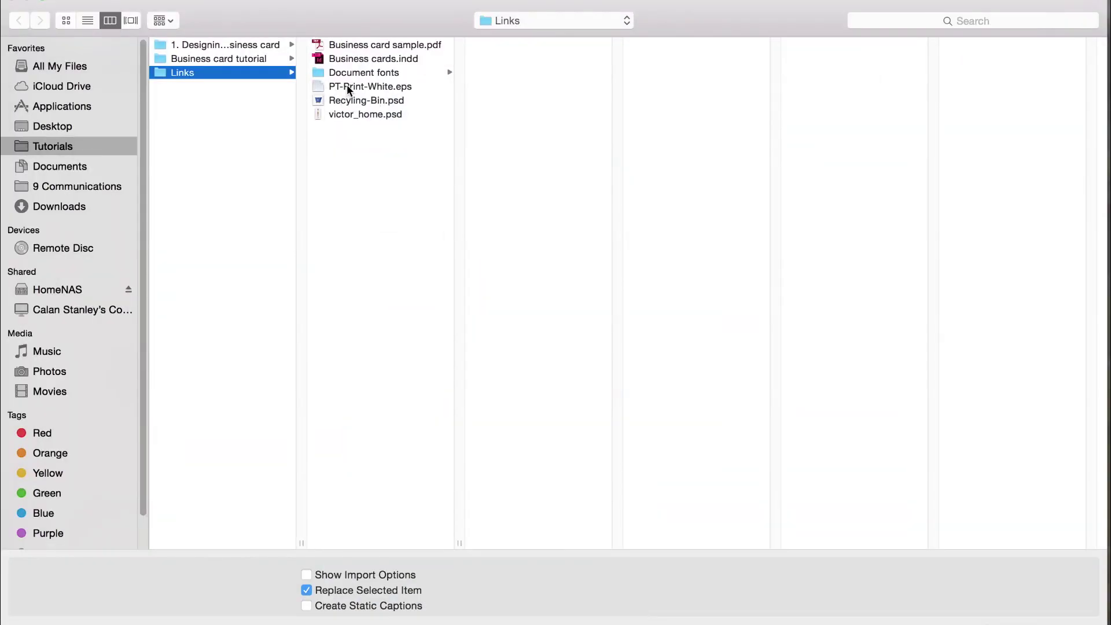
click(347, 87)
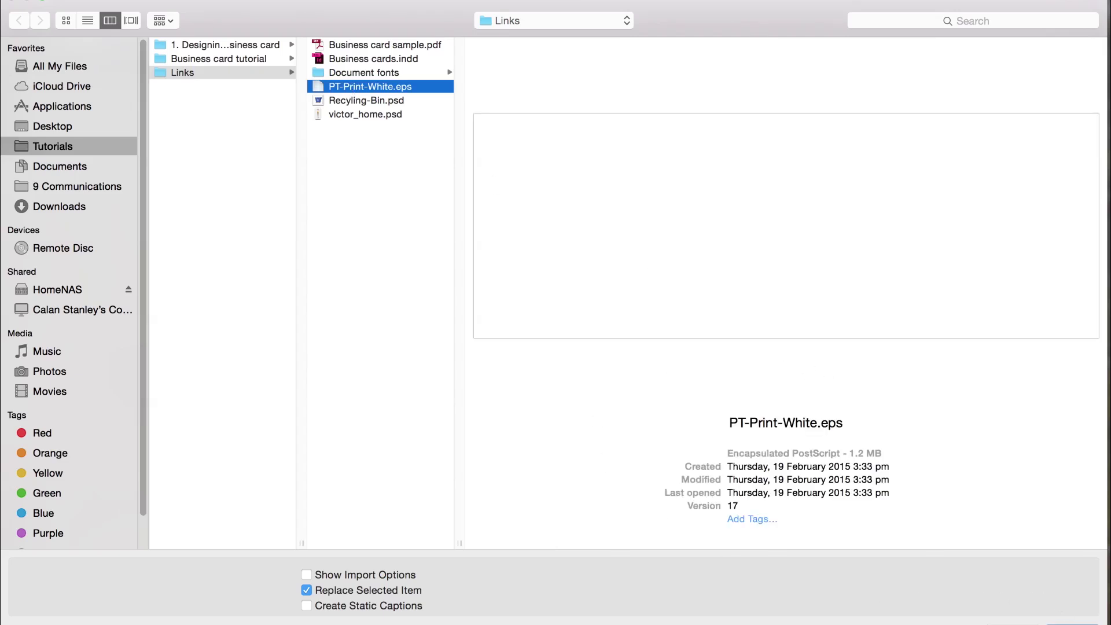
click(1073, 623)
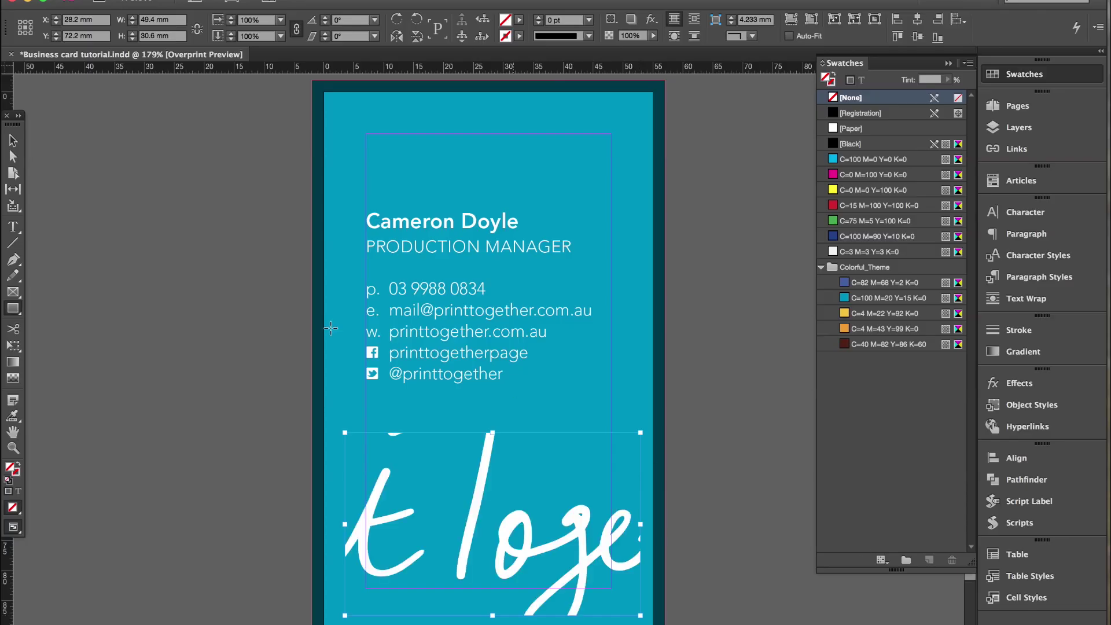
Fit the logo to its frame and scale it to about half size.
click(13, 141)
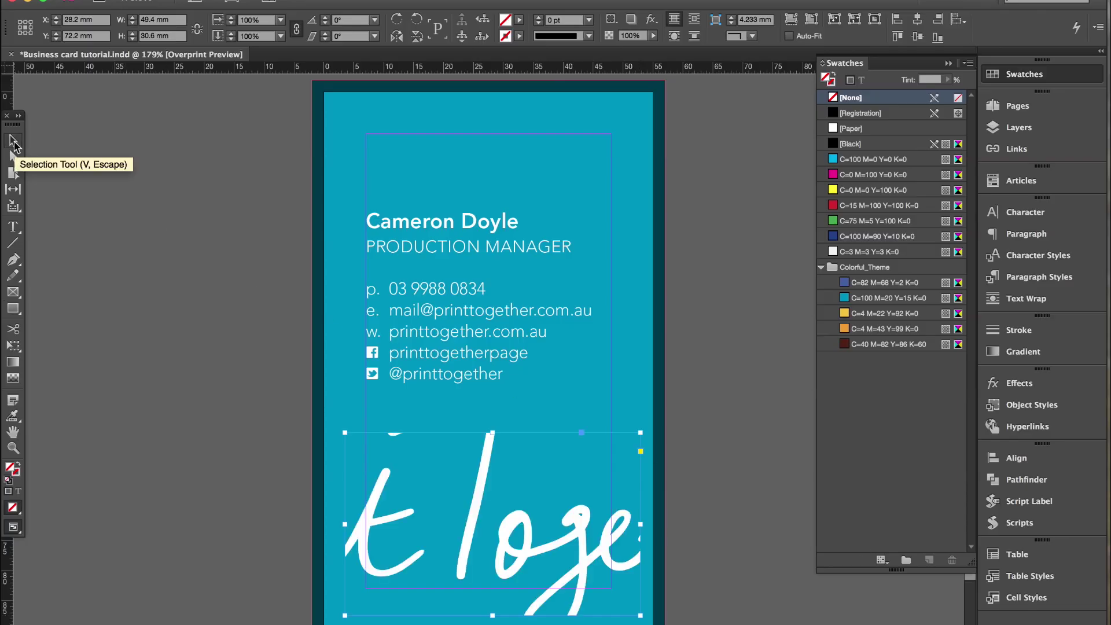
click(811, 21)
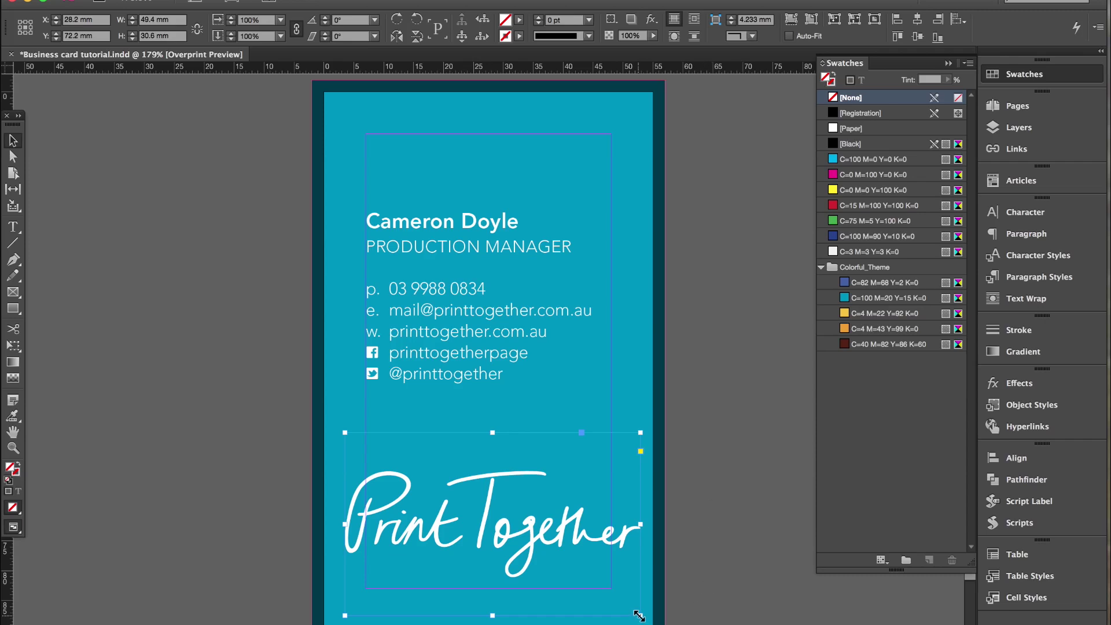
drag(639, 614, 529, 550)
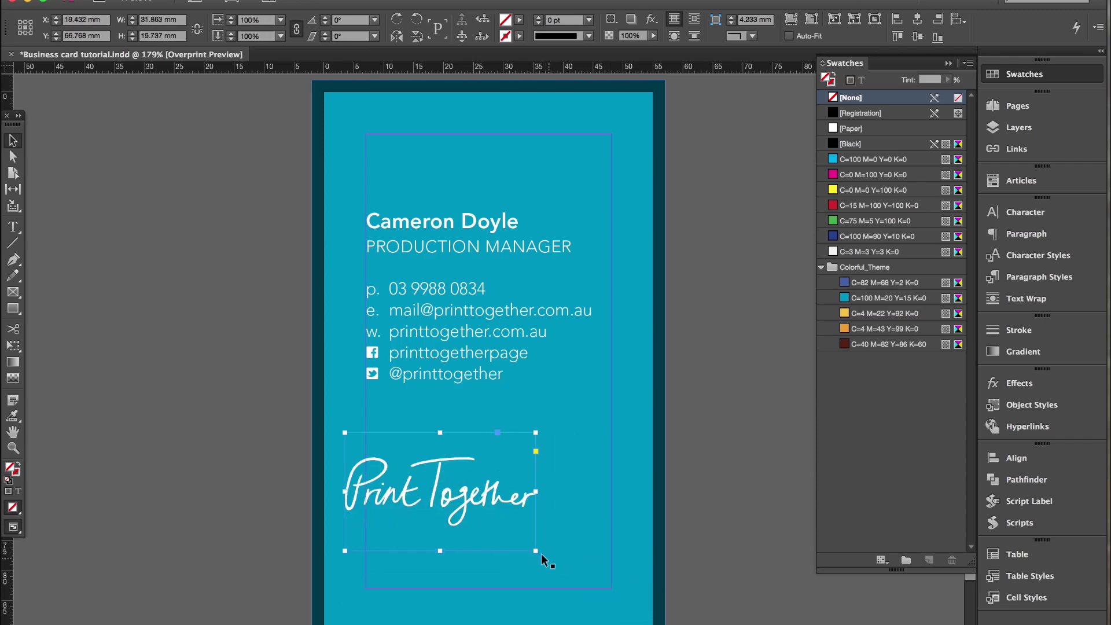
Move the Print Together logo down to the bottom of the card.
click(714, 524)
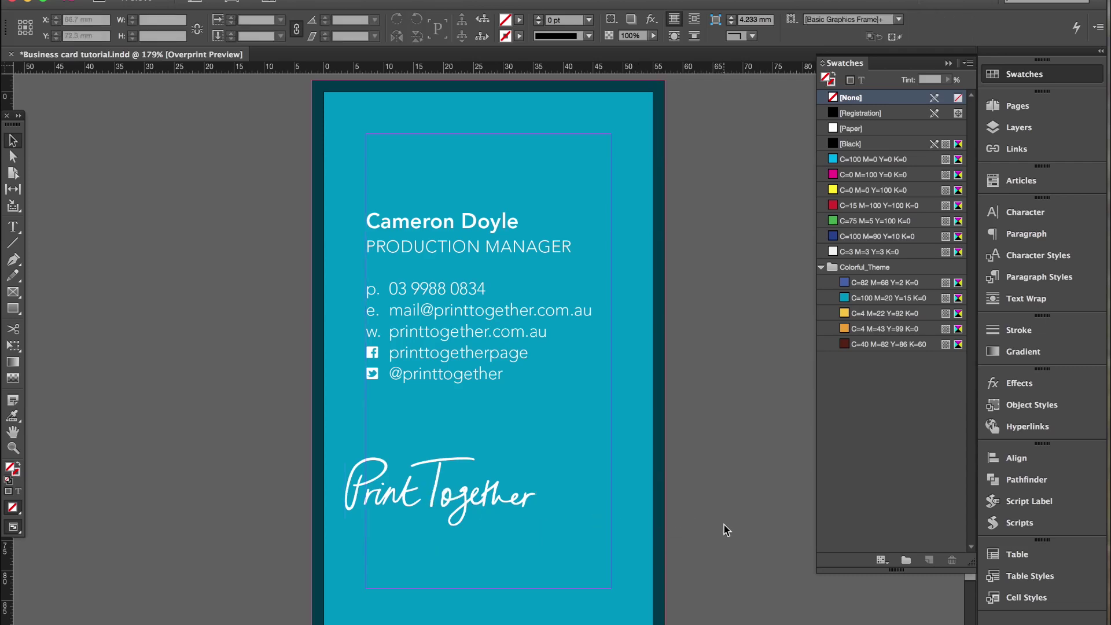
drag(478, 496, 499, 535)
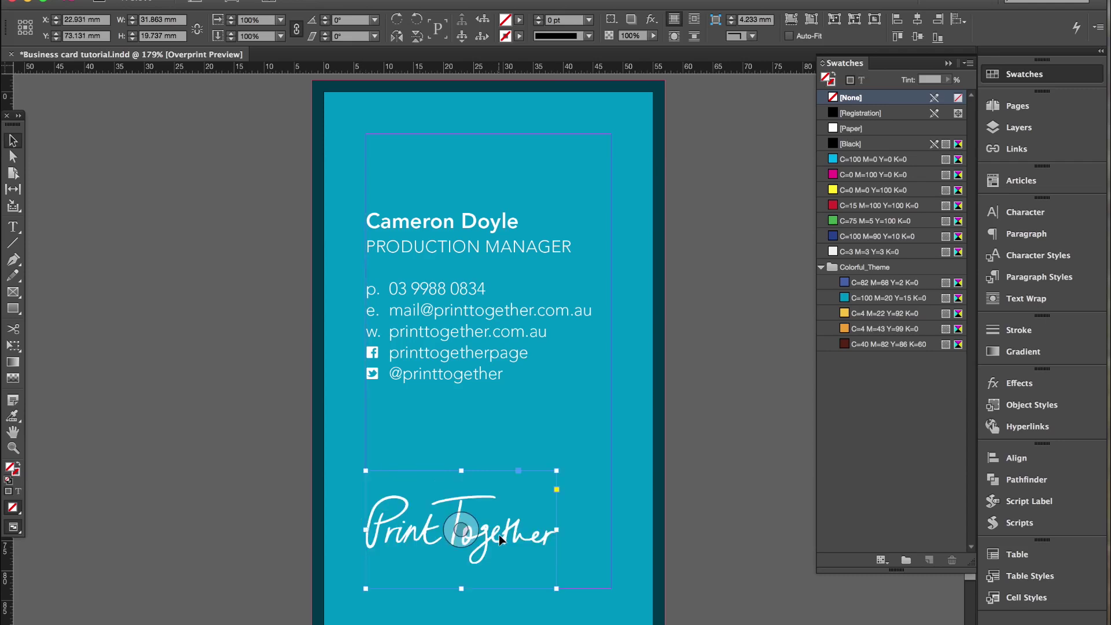
key(Down)
key(Down)
key(Down)
key(Down)
key(Down)
key(Down)
key(Down)
key(Down)
key(Down)
key(Down)
key(Down)
key(Down)
key(Down)
key(Down)
key(Down)
key(Down)
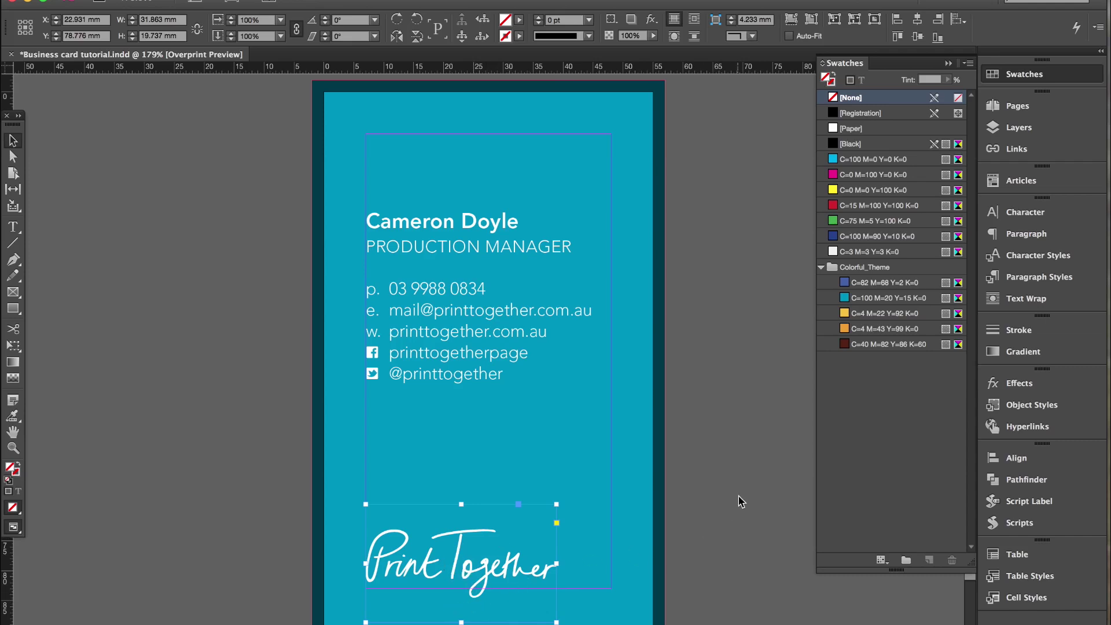
Lower the name and contact text block to sit just above the logo.
click(571, 286)
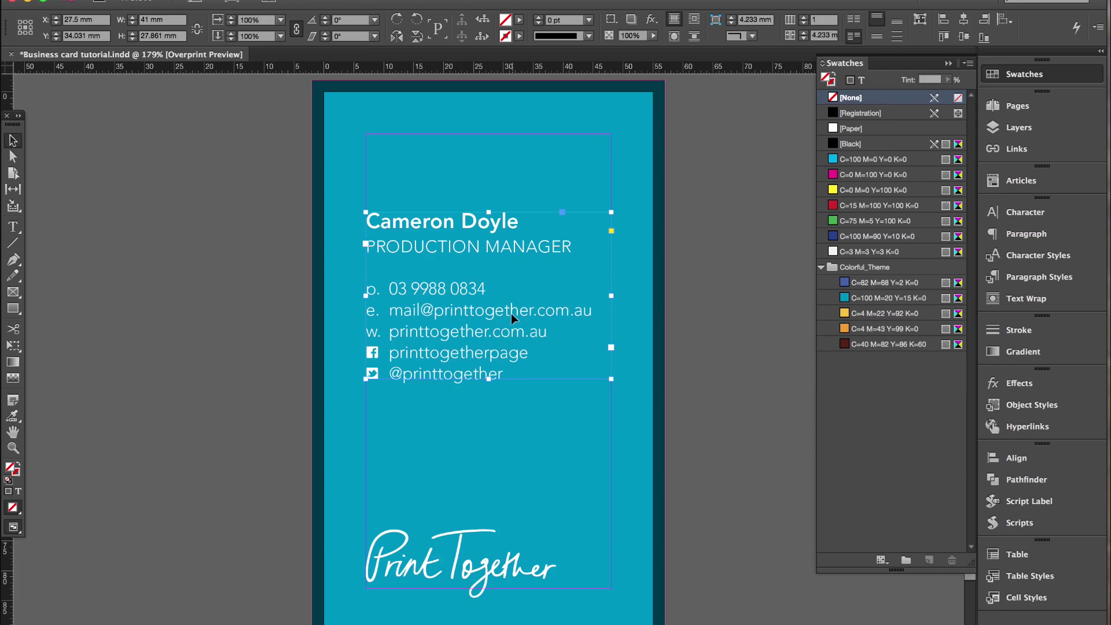
drag(509, 317, 501, 427)
key(Up)
key(Up)
key(Up)
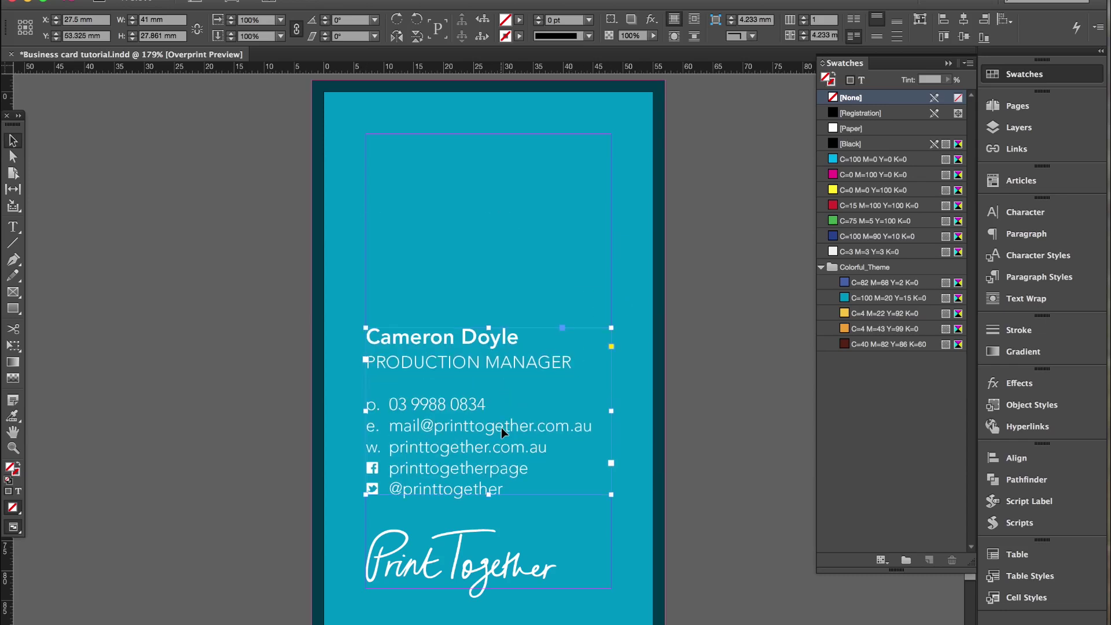
click(722, 414)
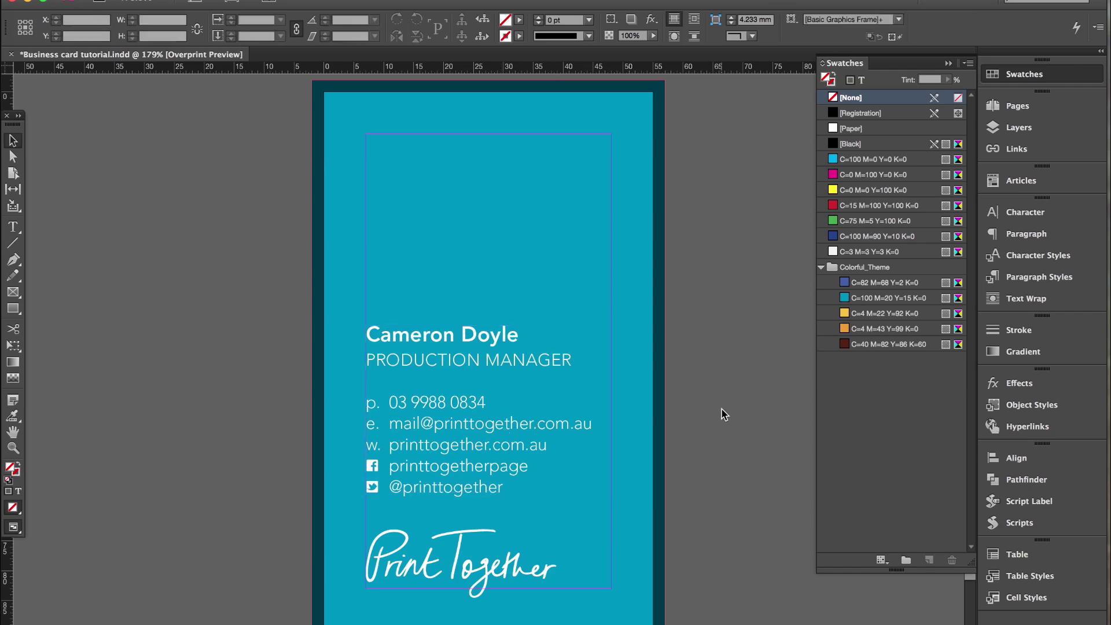
Colour the name line with the yellow theme swatch.
key(t)
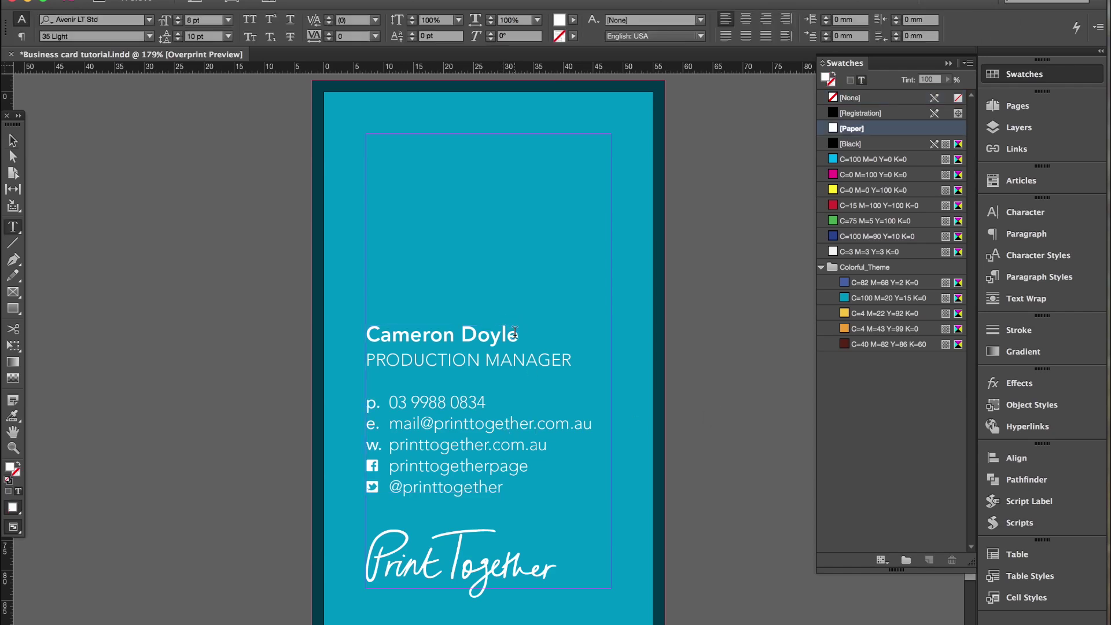
drag(520, 335, 366, 337)
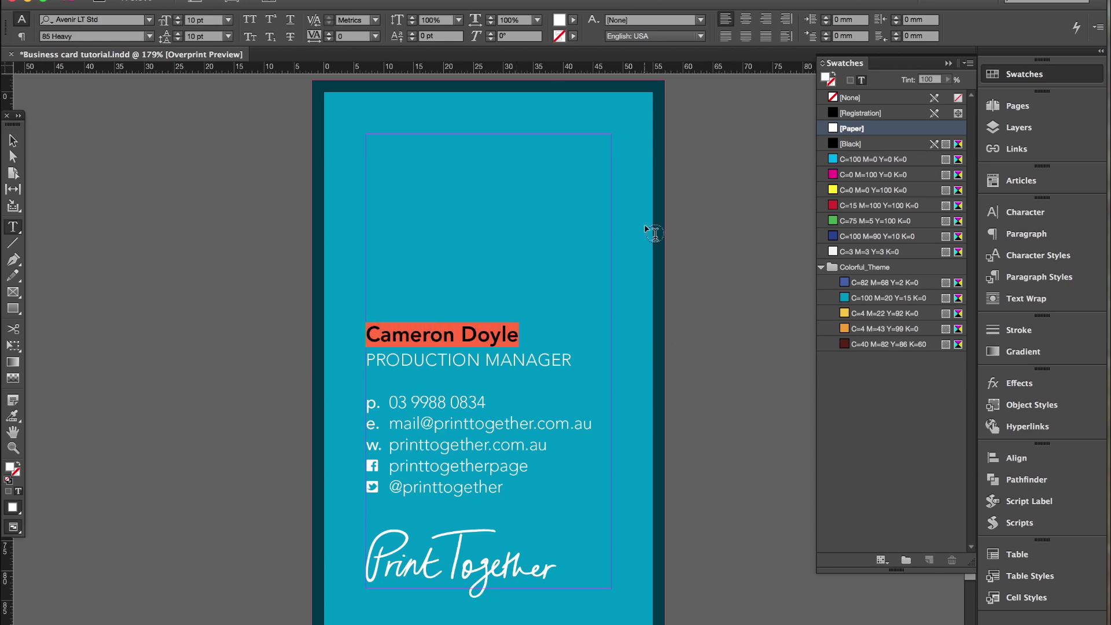
click(844, 313)
click(487, 337)
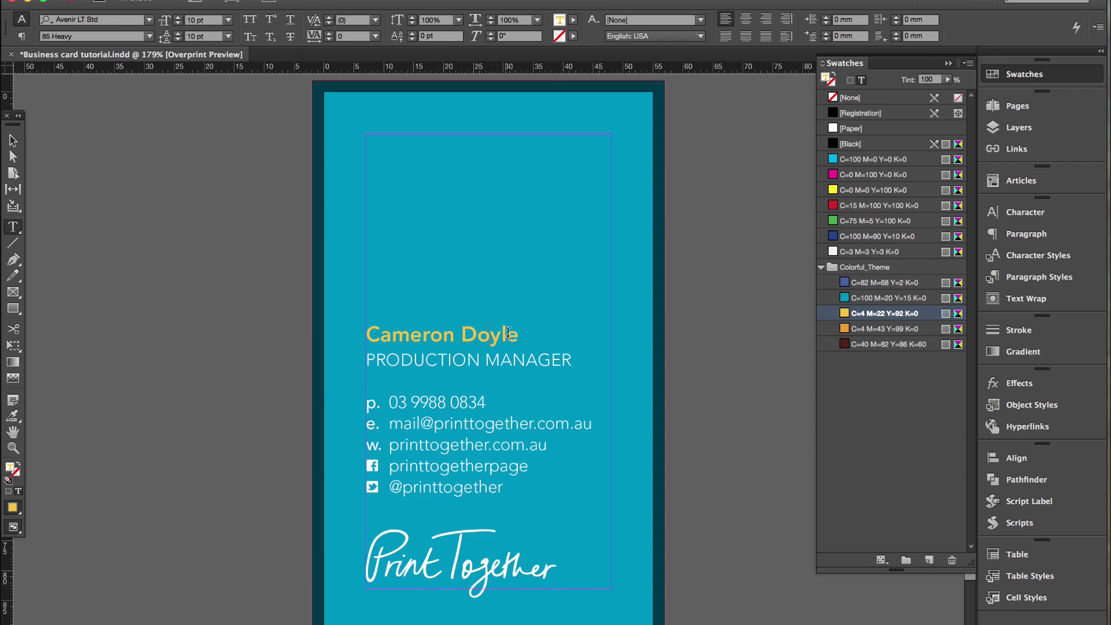
Adjust the yellow swatch to C=0 M=20 Y=100 K=0.
drag(517, 334, 370, 334)
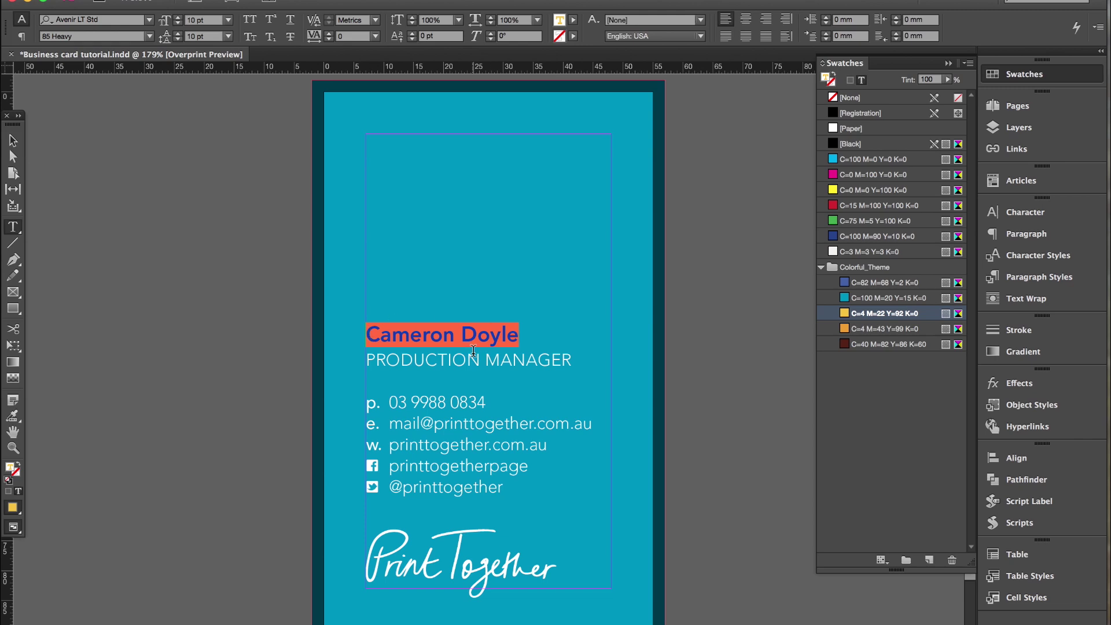
double_click(848, 313)
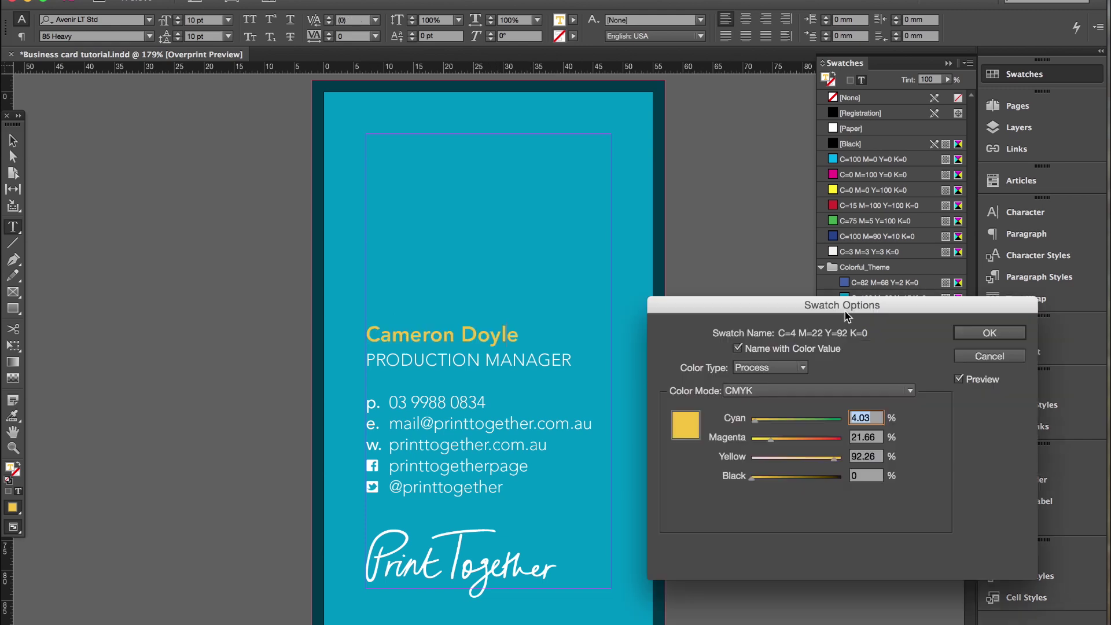
click(836, 460)
drag(836, 461, 868, 460)
text(0)
drag(773, 444, 769, 444)
click(989, 334)
key(Escape)
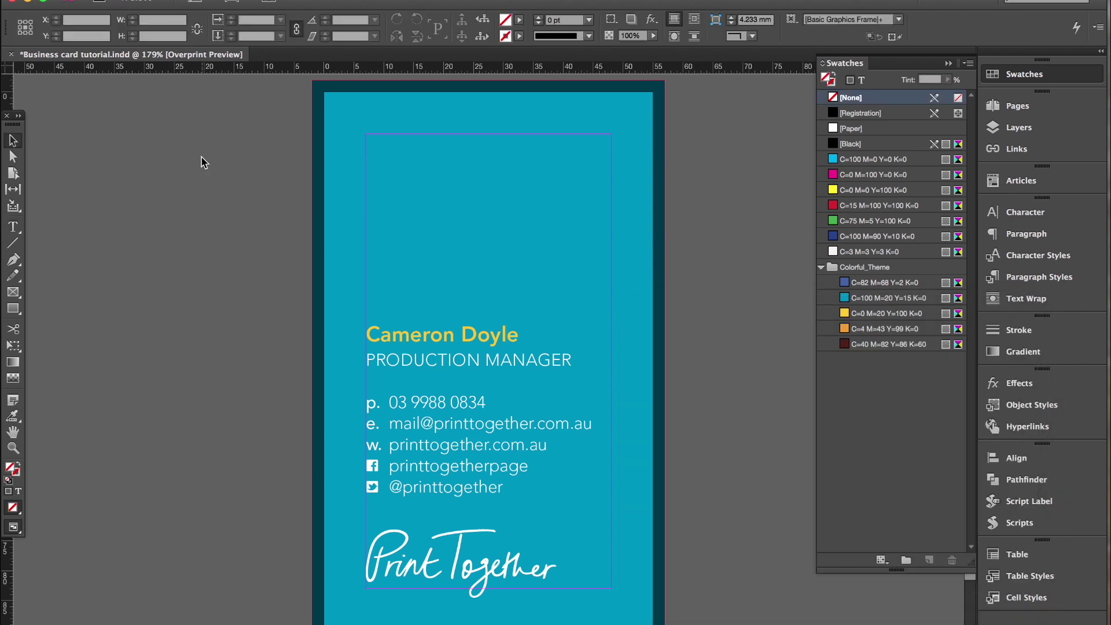
Create a text frame reading 'Aloha' at the top of the card.
click(13, 227)
drag(347, 111, 583, 242)
text(Aloha!)
key(Escape)
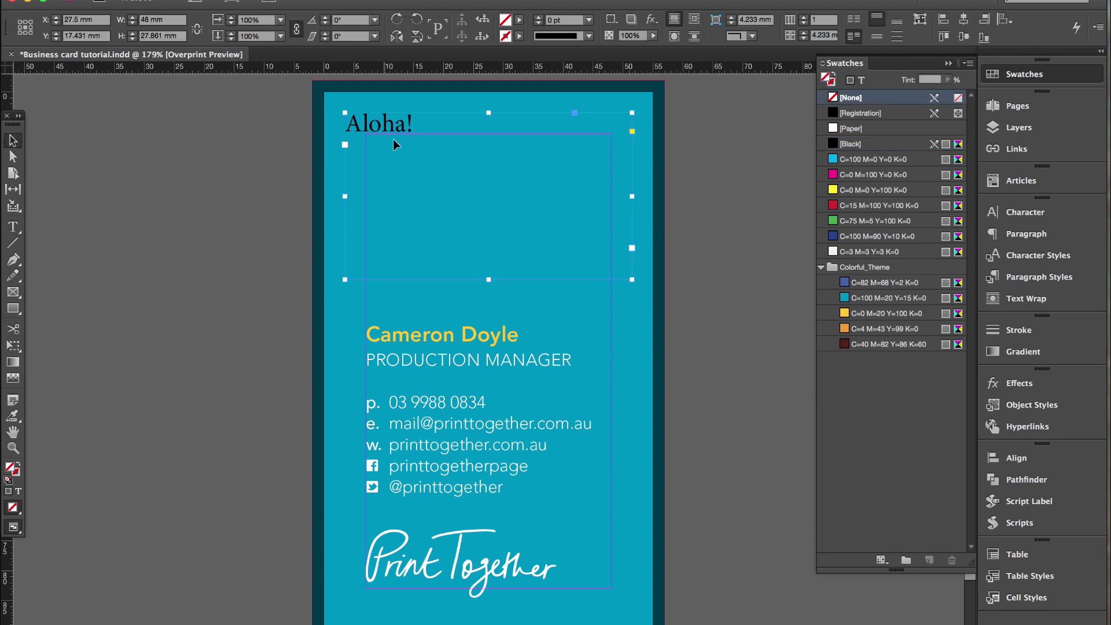
drag(400, 134, 434, 185)
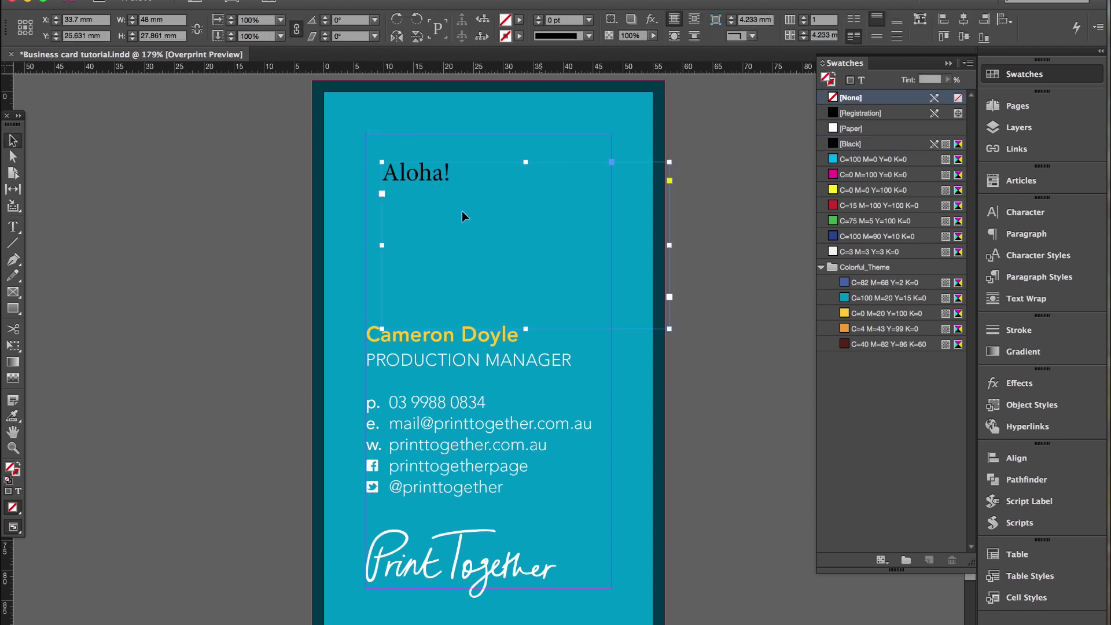
Set the Aloha! text to the Brownie font at 48 pt.
double_click(453, 182)
drag(450, 175, 391, 173)
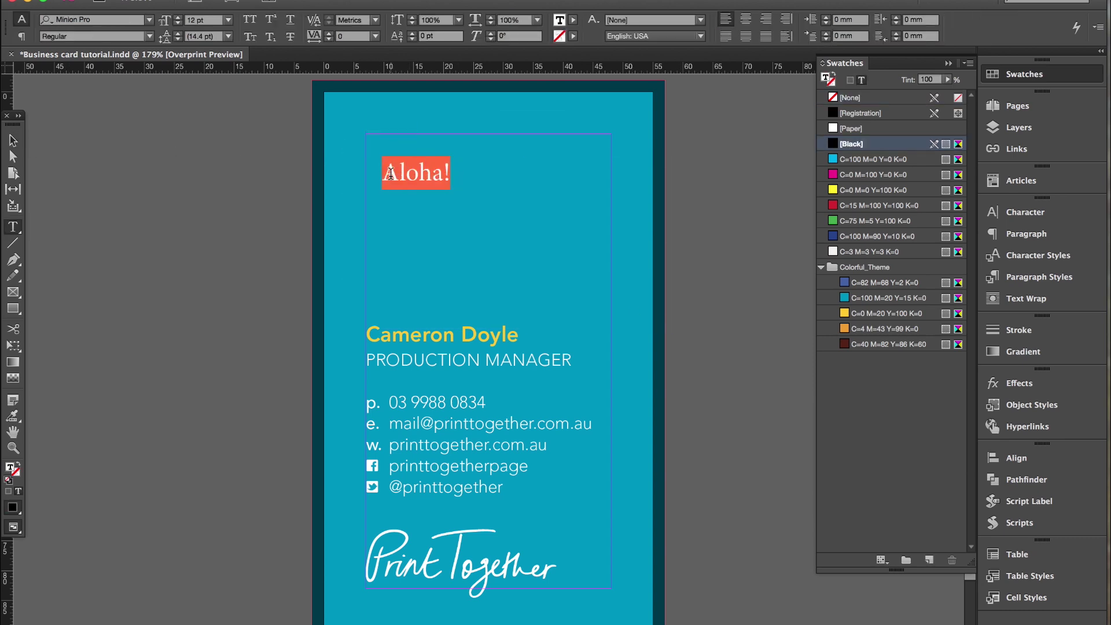
click(95, 21)
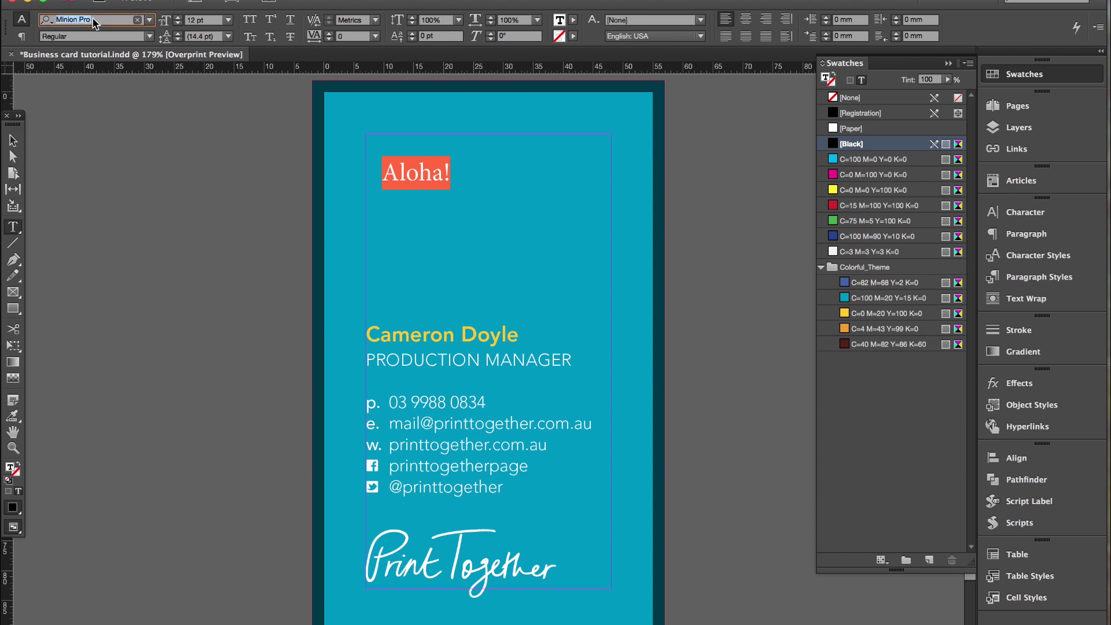
text(brow)
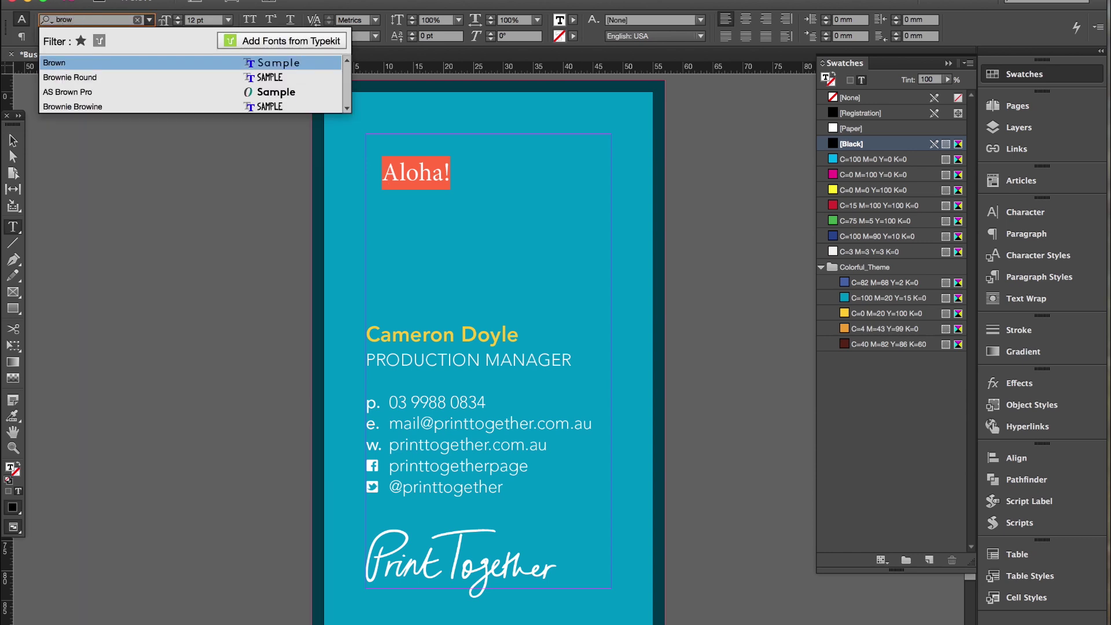
click(158, 106)
click(228, 19)
click(205, 217)
click(536, 209)
Colour the ALOHA! headline with the new yellow swatch.
triple_click(456, 212)
click(885, 313)
key(Escape)
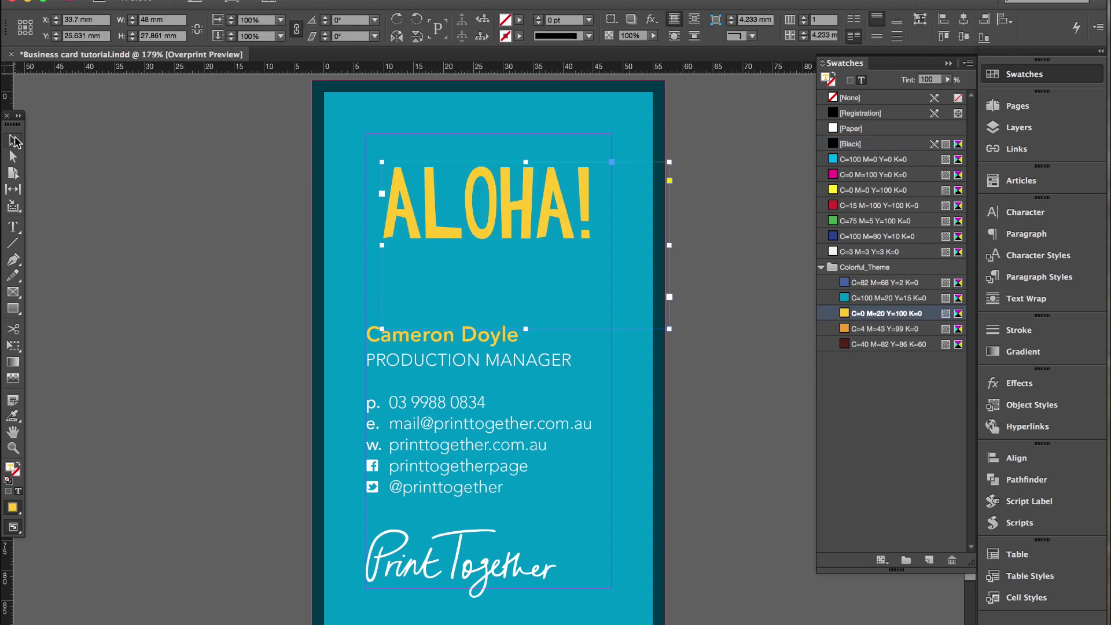
Enlarge the ALOHA! headline and tilt its frame about 3°.
key(super+shift+period)
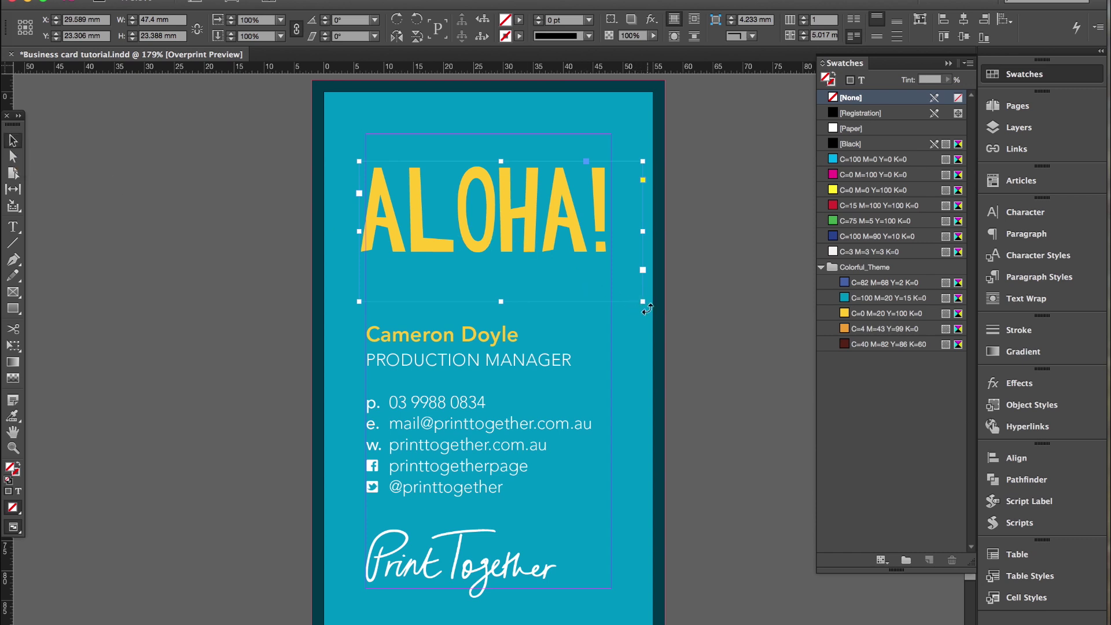
drag(646, 309, 651, 298)
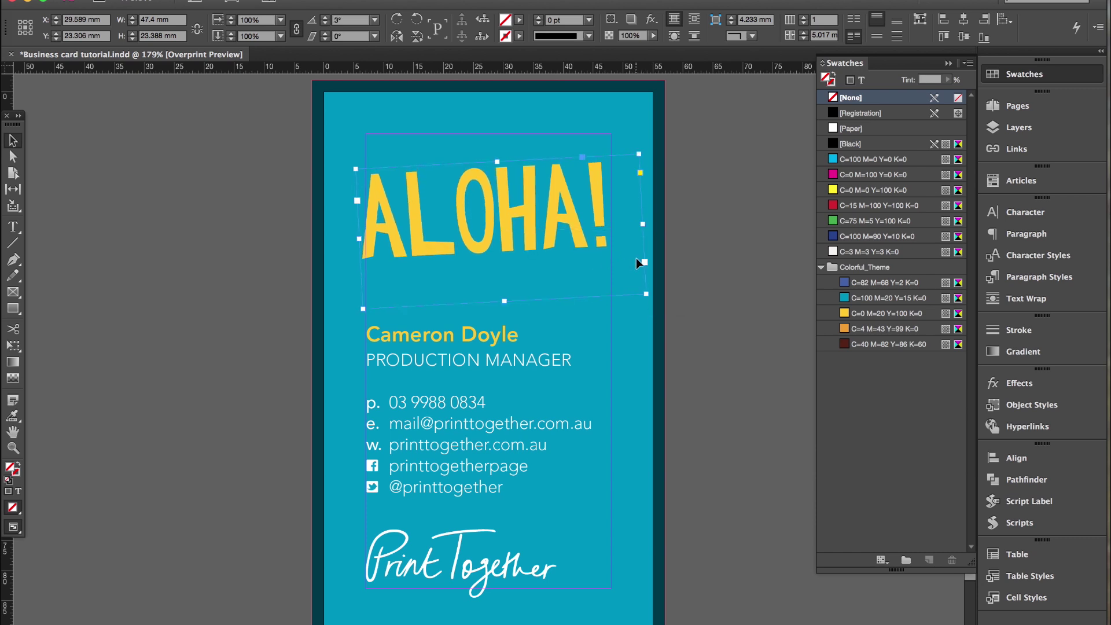
key(ctrl+z)
Switch to Preview screen mode and collapse the Swatches panel.
click(234, 2)
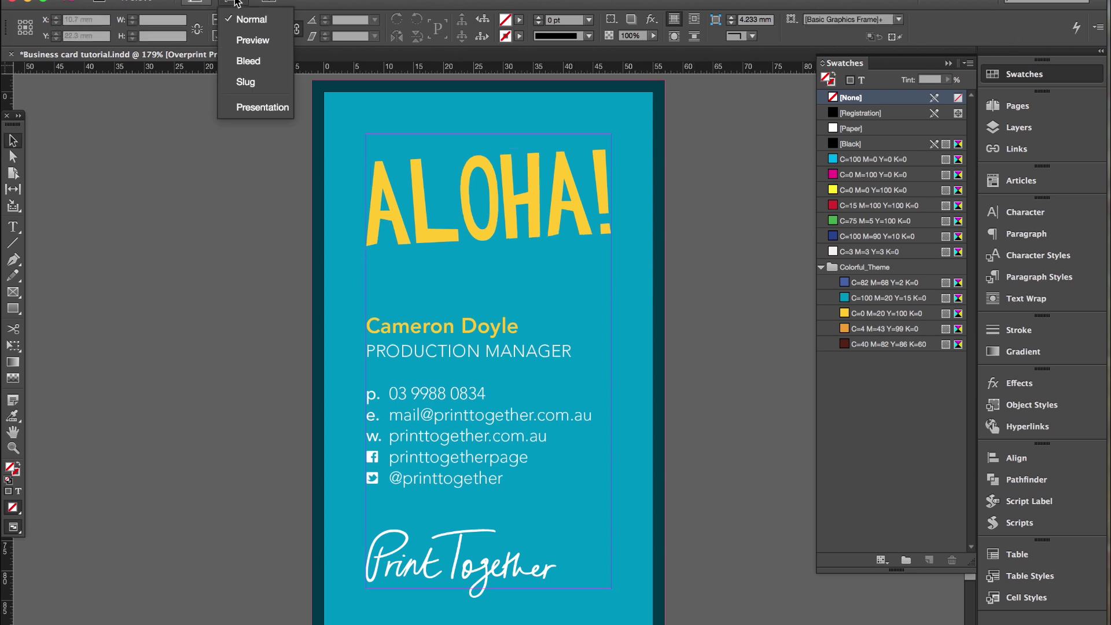
click(252, 40)
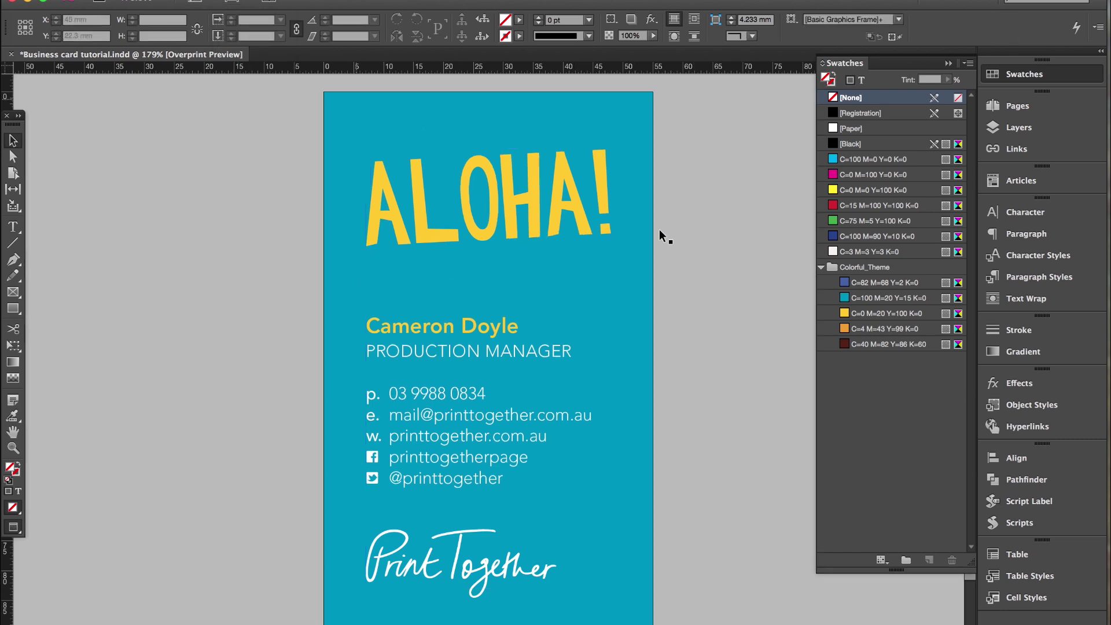
click(734, 297)
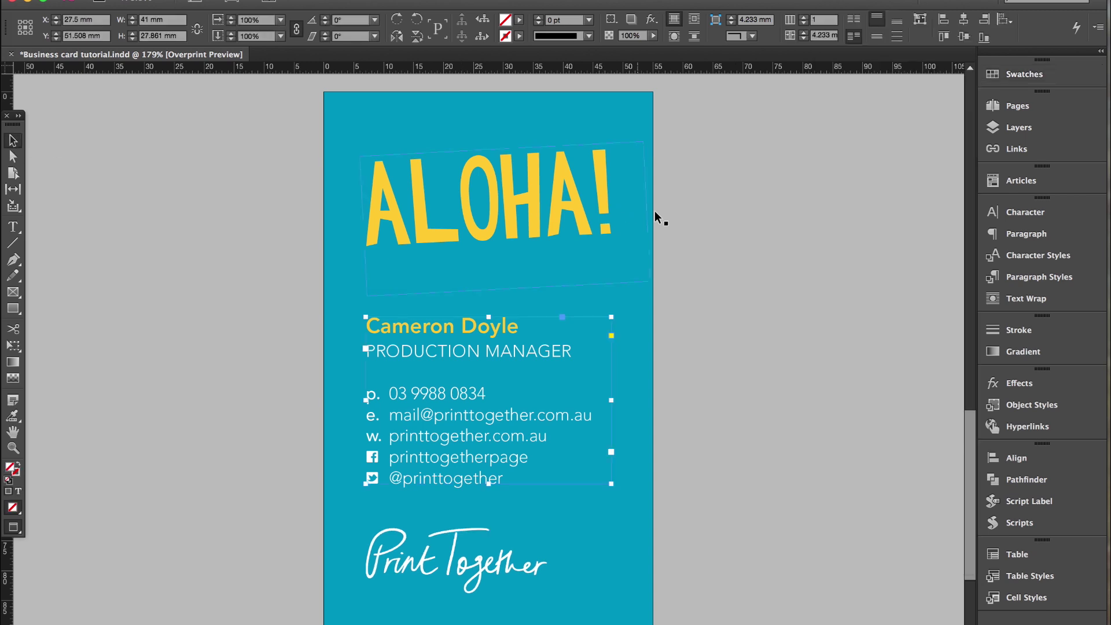